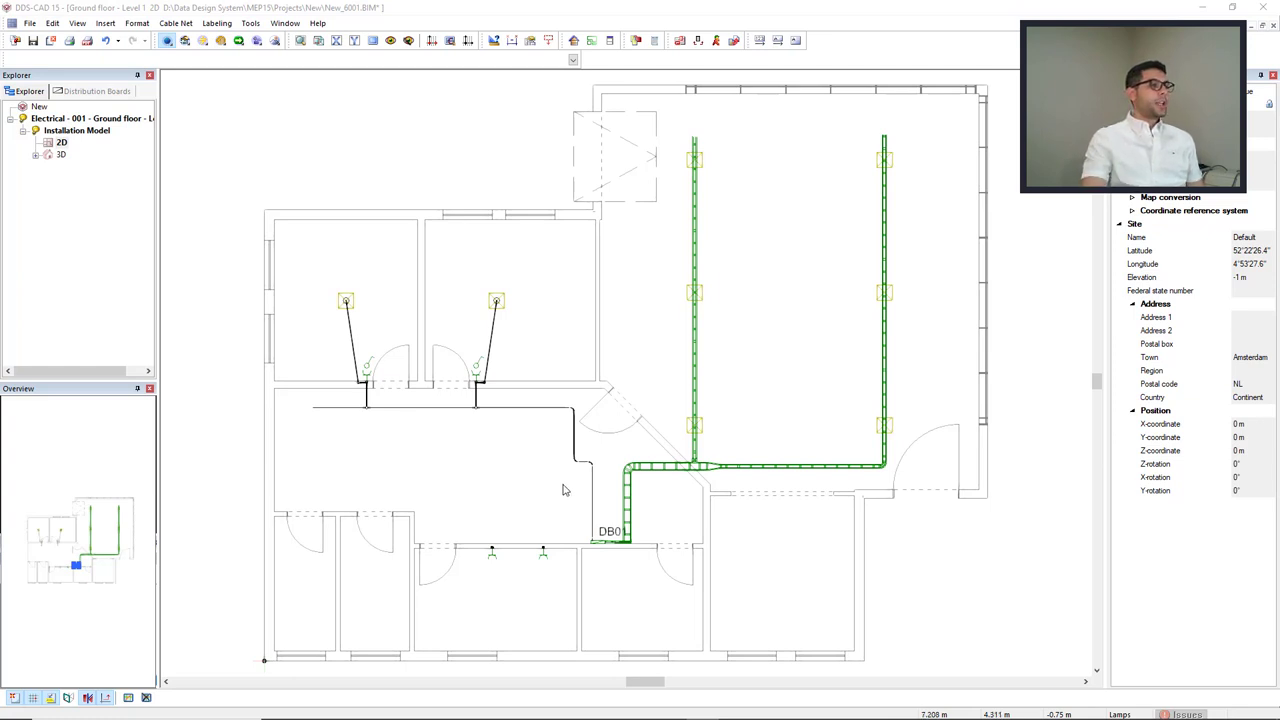
- Zoom in on the DB01 distribution board in the ground-floor electrical plan
scroll(657, 572, up, 5)
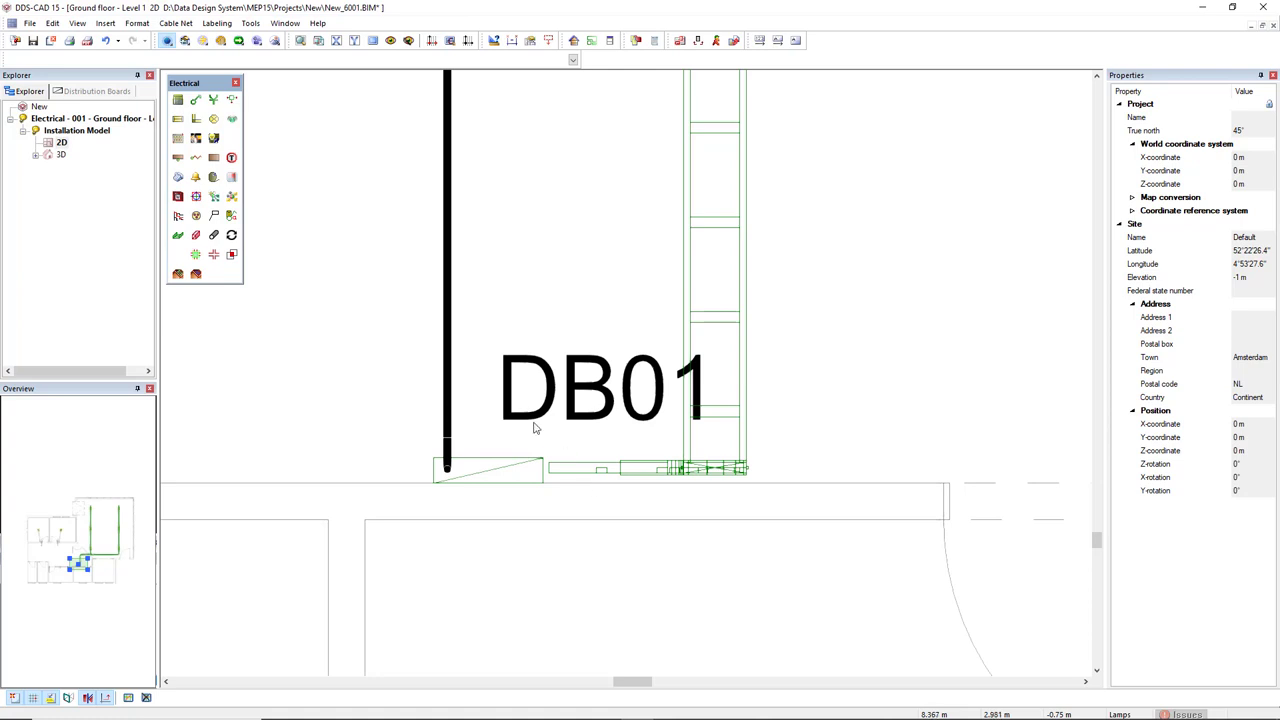
- Start a cable path with the default Flow Path settings, running from DB01 to the conduit end
click(177, 219)
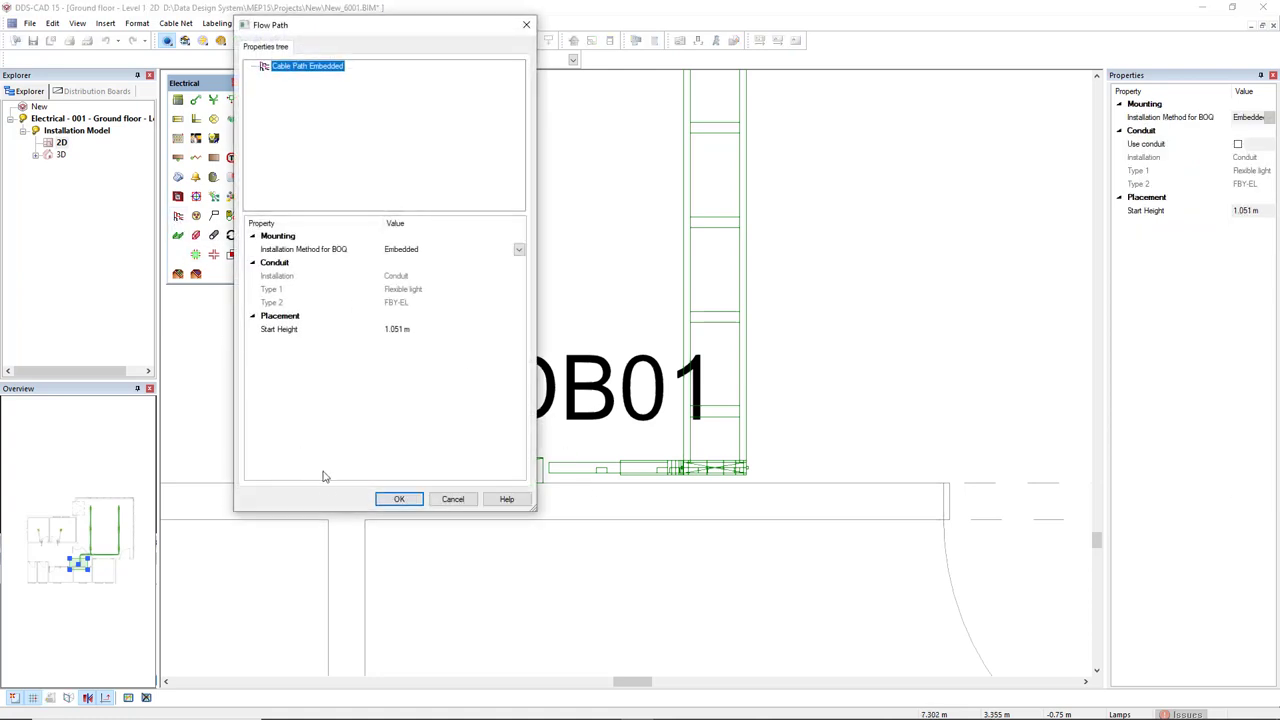
click(398, 499)
scroll(484, 500, up, 4)
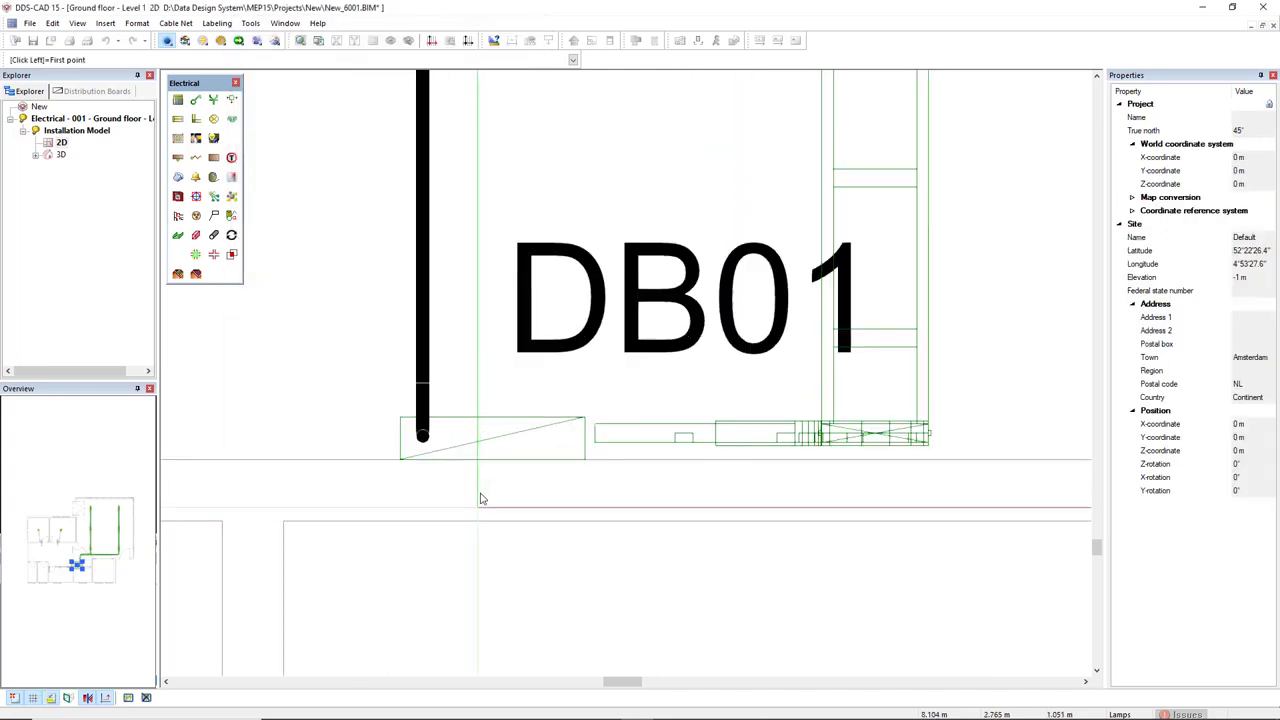
click(491, 440)
scroll(442, 438, up, 3)
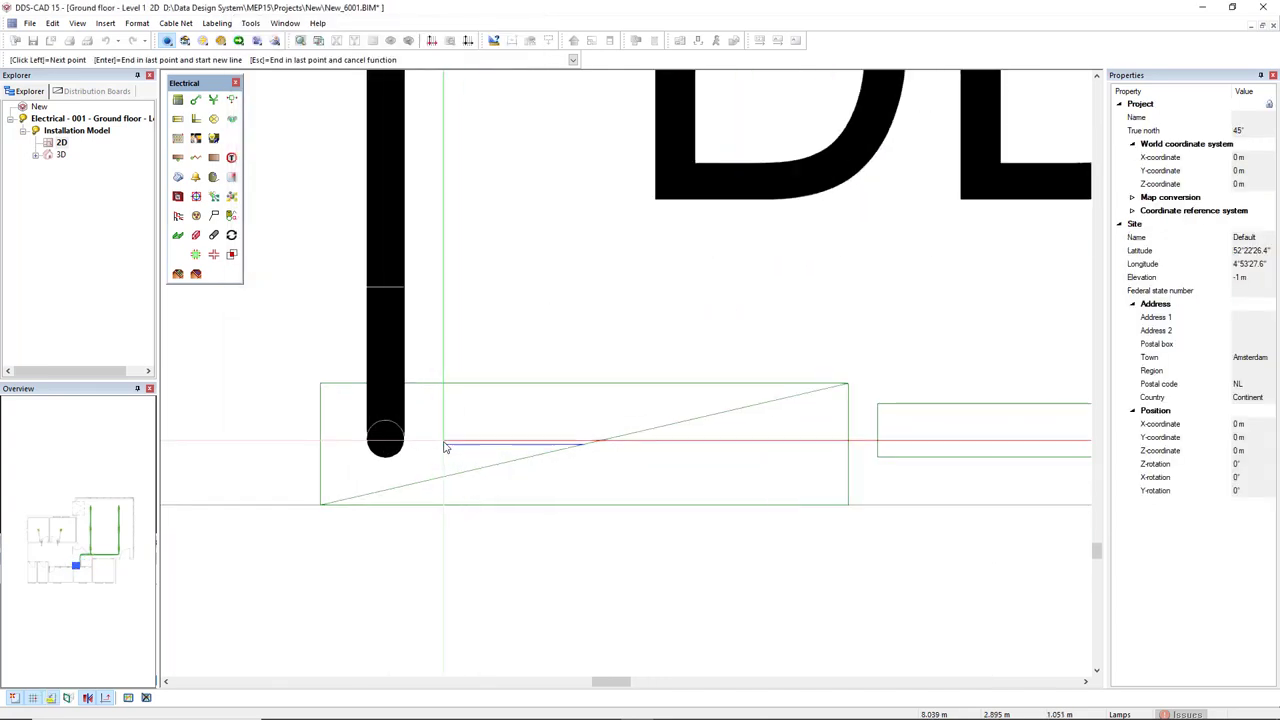
click(385, 443)
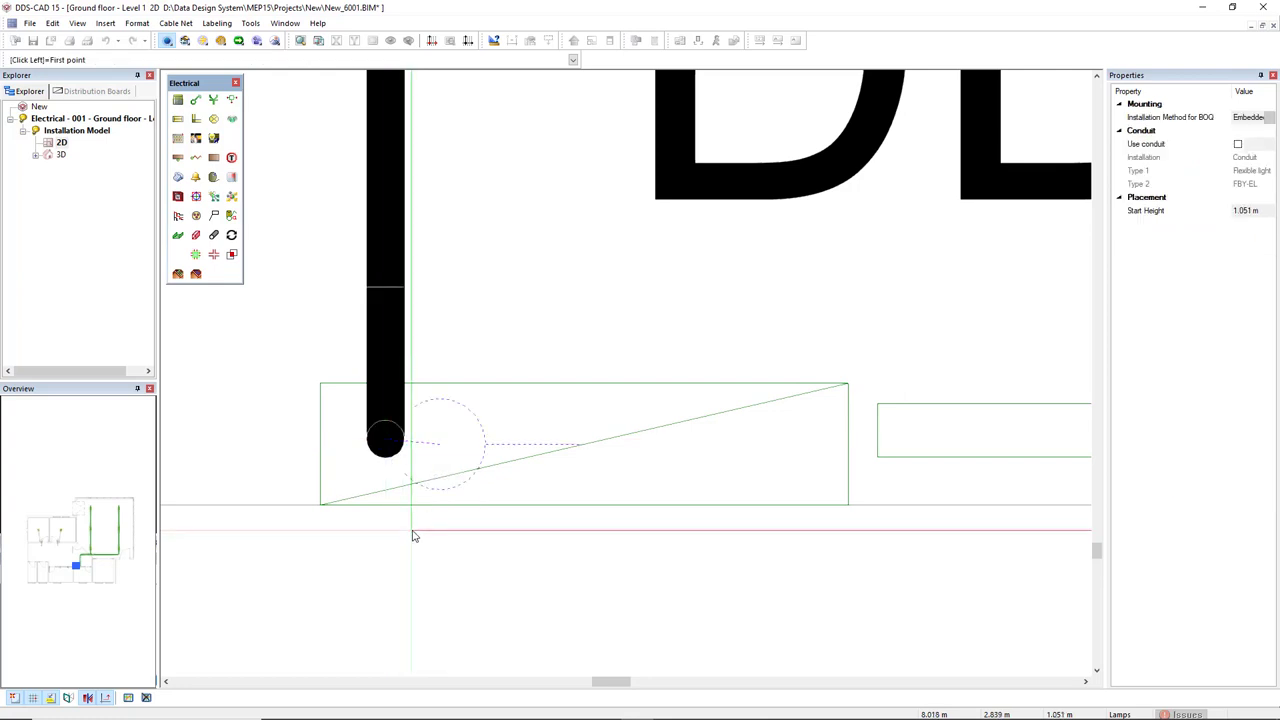
- Continue the cable path from the dashed line's end to the green cable ladder and finish it
click(582, 443)
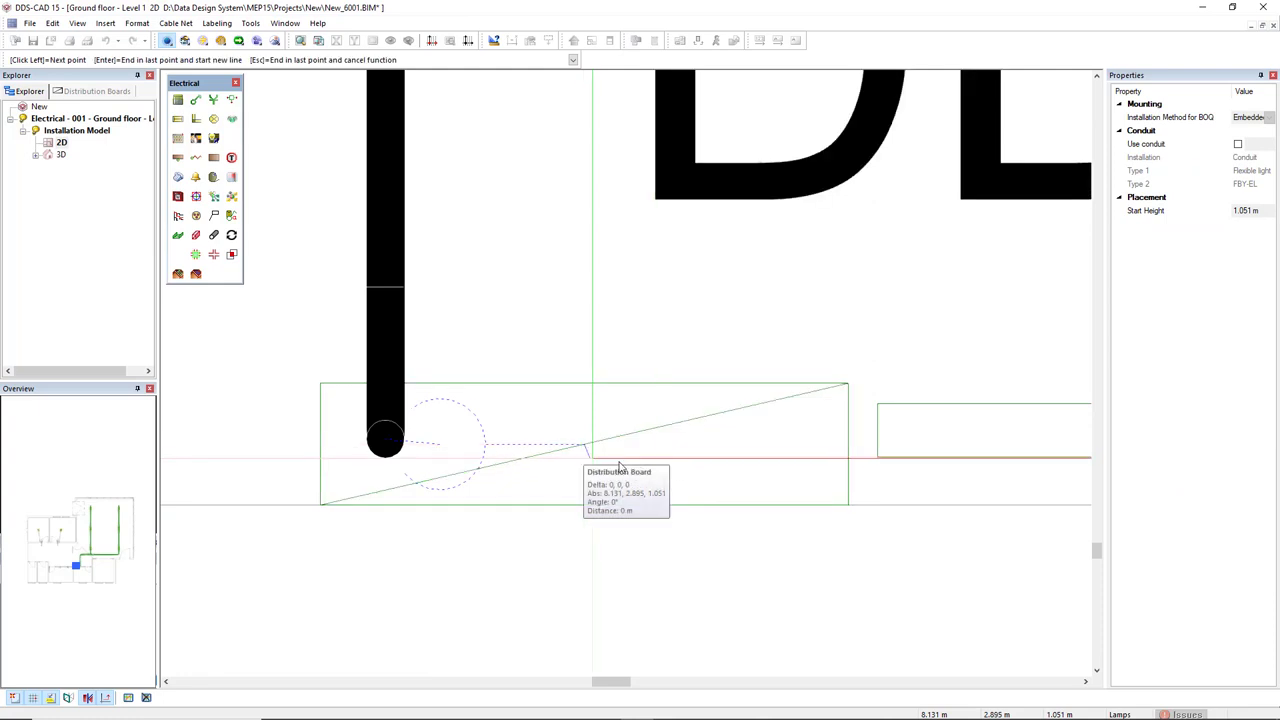
scroll(700, 487, down, 2)
scroll(700, 487, down, 2)
scroll(726, 477, up, 3)
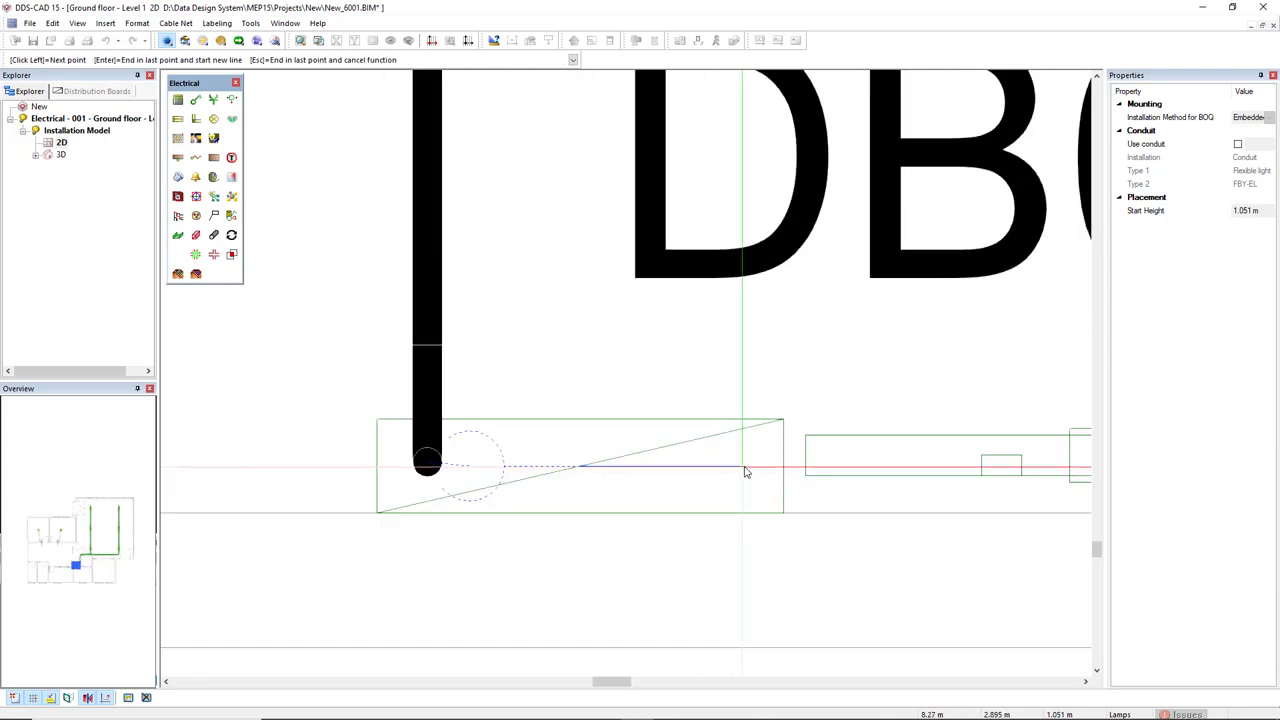
scroll(880, 478, down, 3)
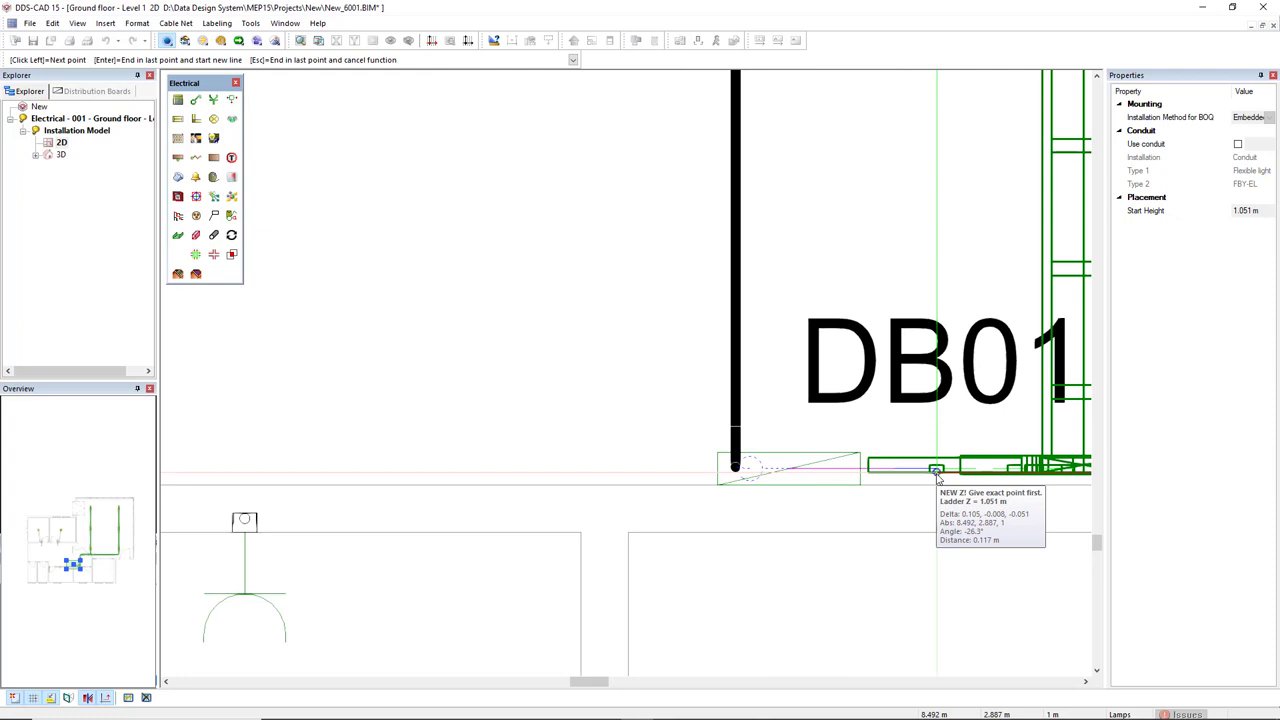
click(937, 478)
key(Escape)
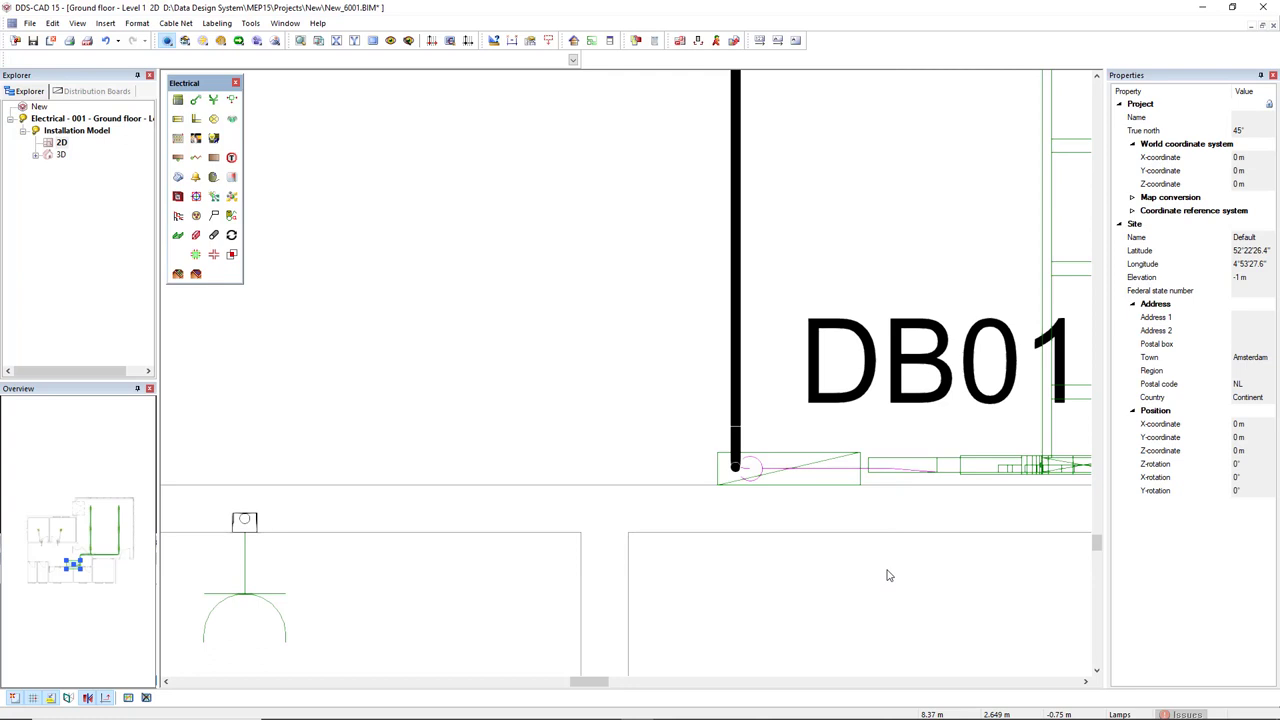
scroll(890, 575, down, 8)
mouse_move(890, 576)
middle_down()
mouse_move(821, 509)
mouse_move(679, 512)
middle_up()
scroll(821, 509, down, 4)
scroll(771, 517, up, 2)
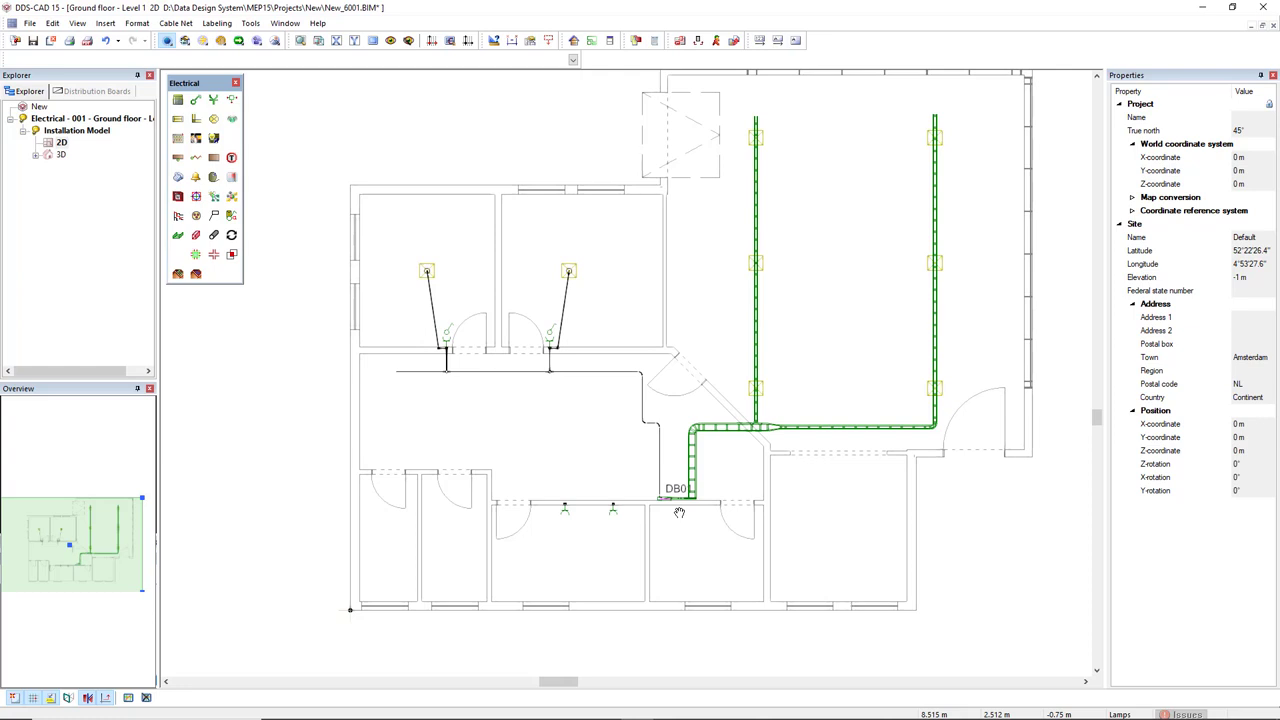
- Show the Distribution Board Circuit List for DB01 below the floor plan
right_click(645, 700)
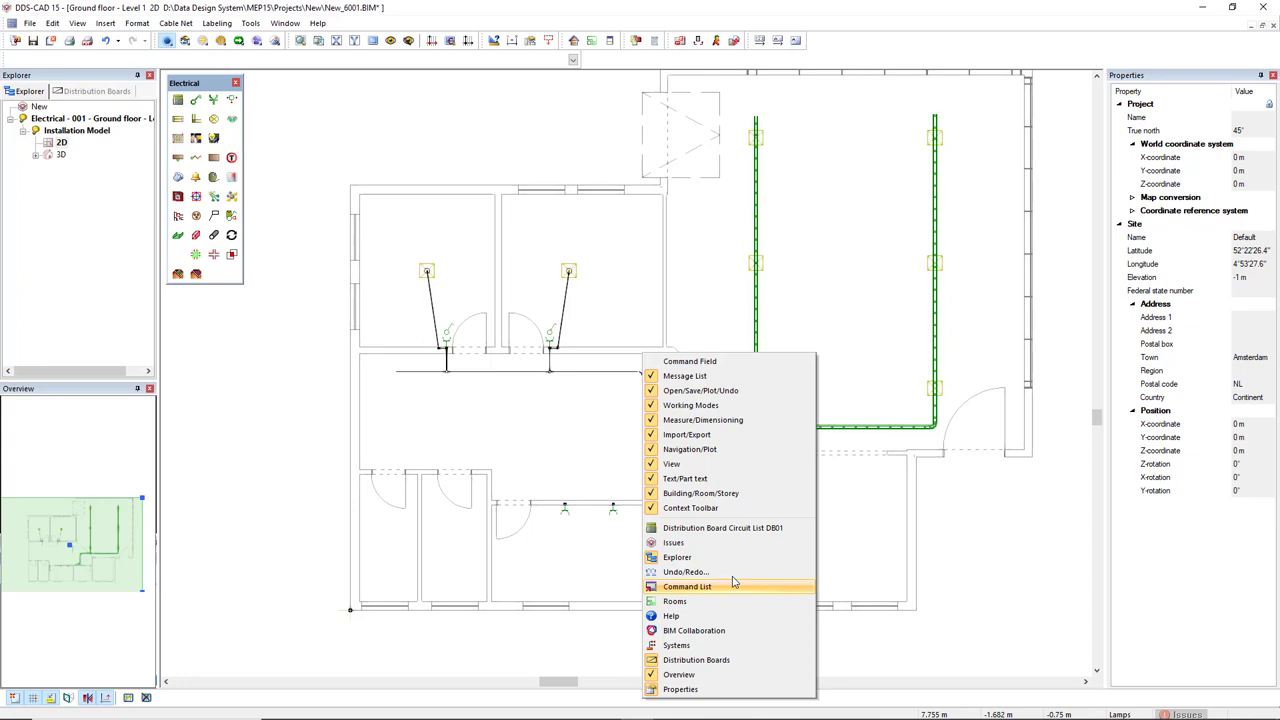
click(792, 528)
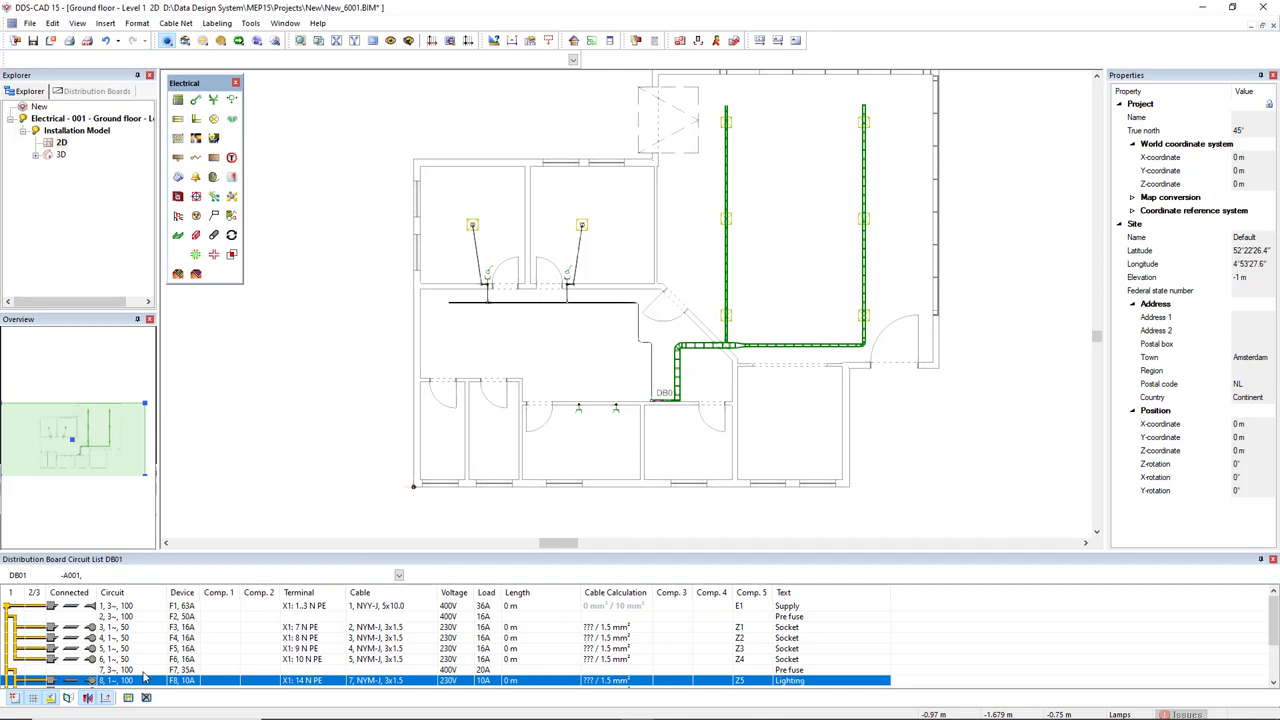
scroll(87, 681, down, 1)
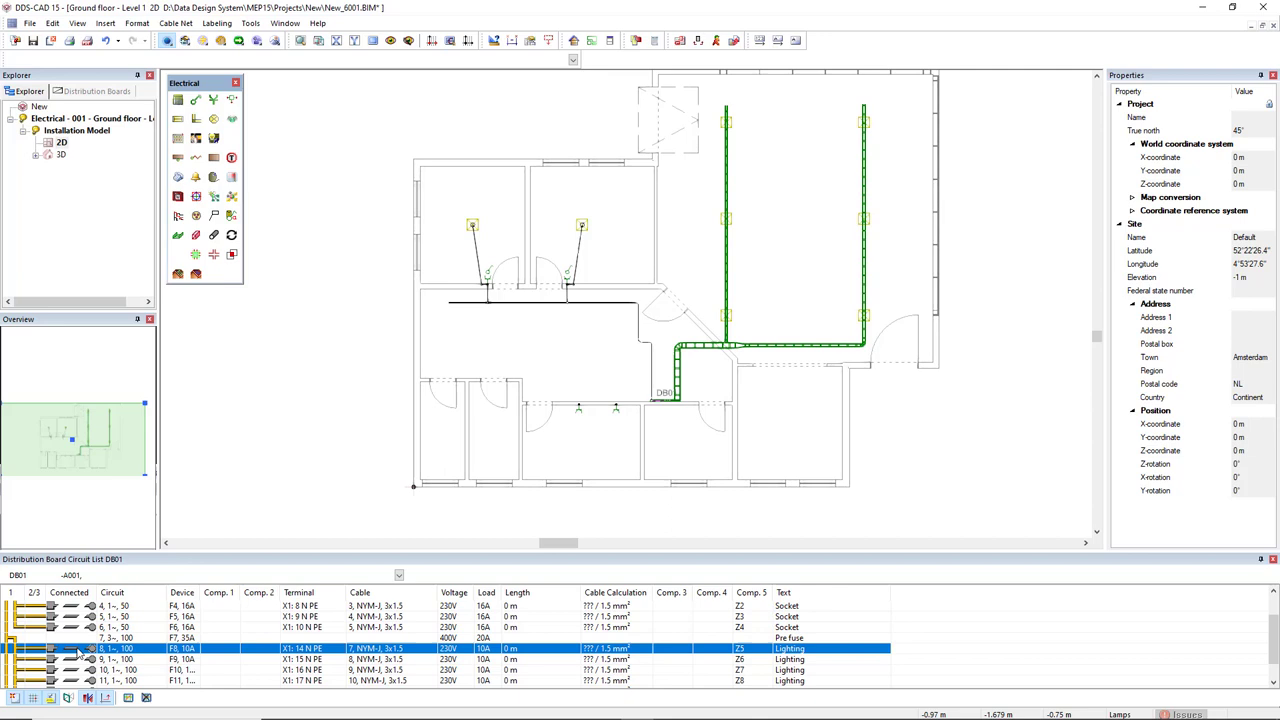
- Start drawing a cable for lighting circuit 8 with embedded NYM-J 3x1.5 settings
right_click(78, 652)
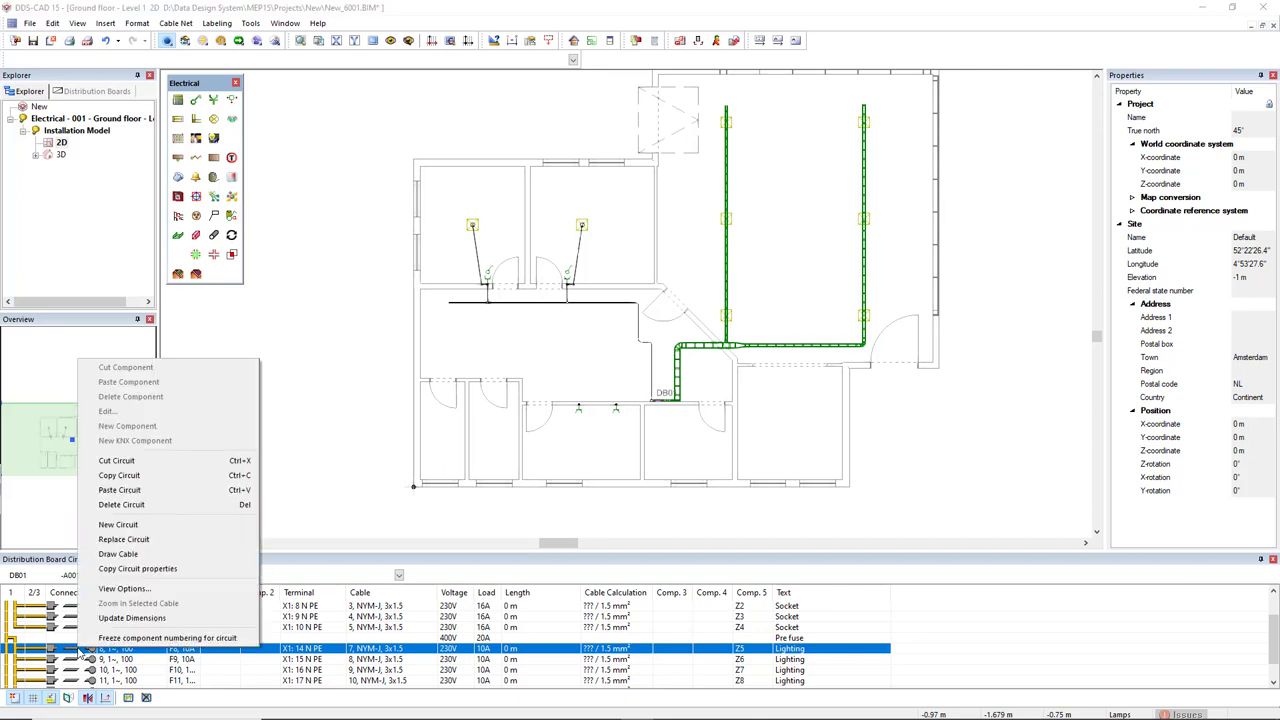
click(159, 560)
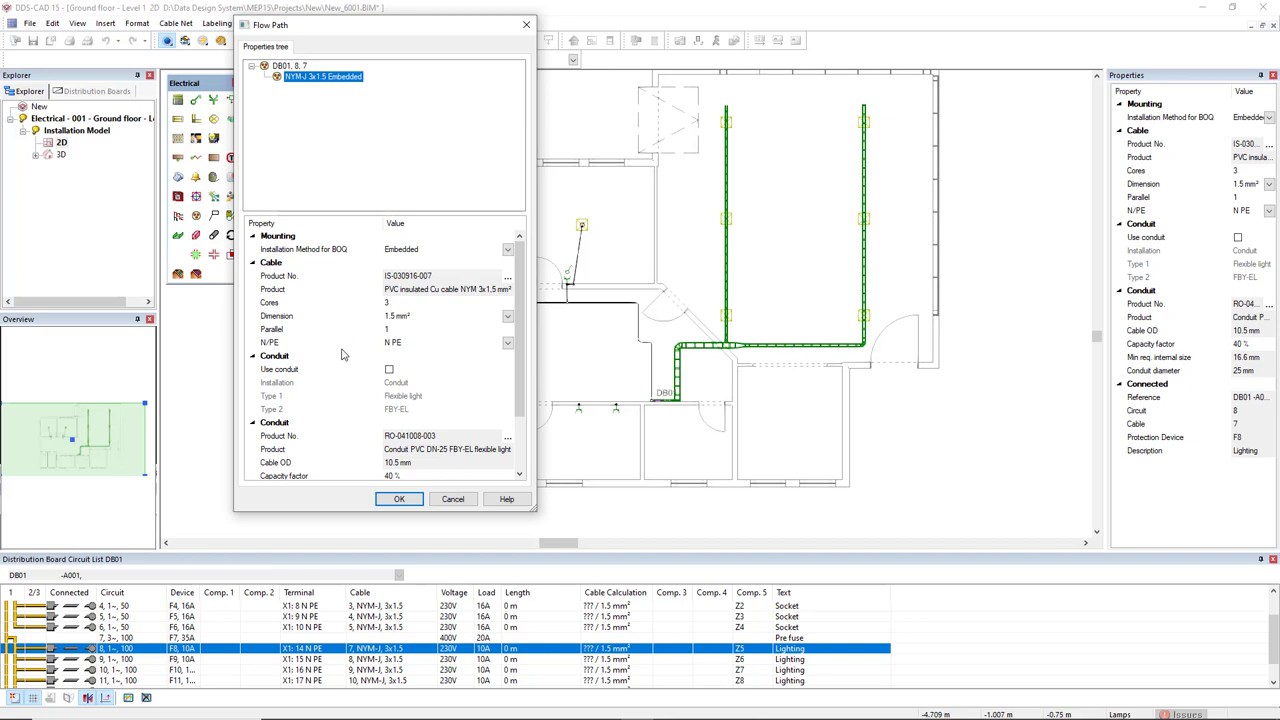
click(401, 500)
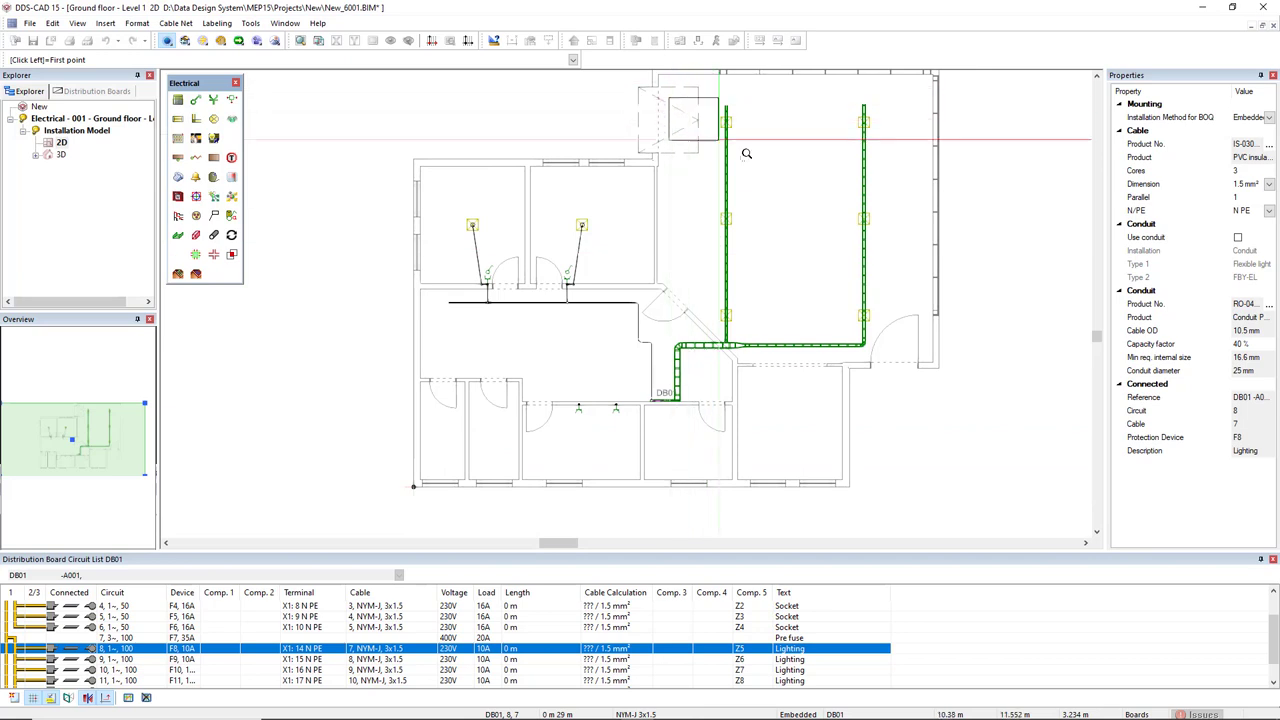
- Route circuit 8's cable along the upper-right ladder to its lamp, giving 18.7 m and 1.5 mm²
scroll(930, 130, up, 3)
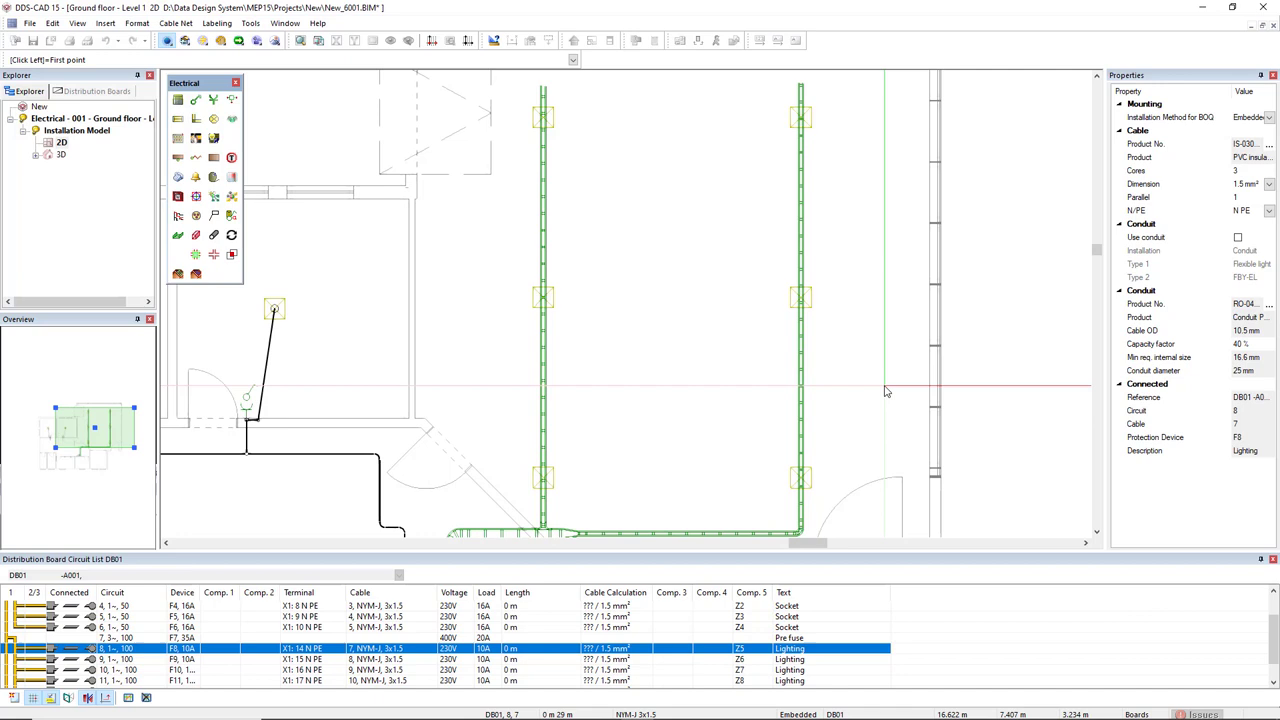
scroll(885, 391, down, 5)
scroll(577, 470, up, 2)
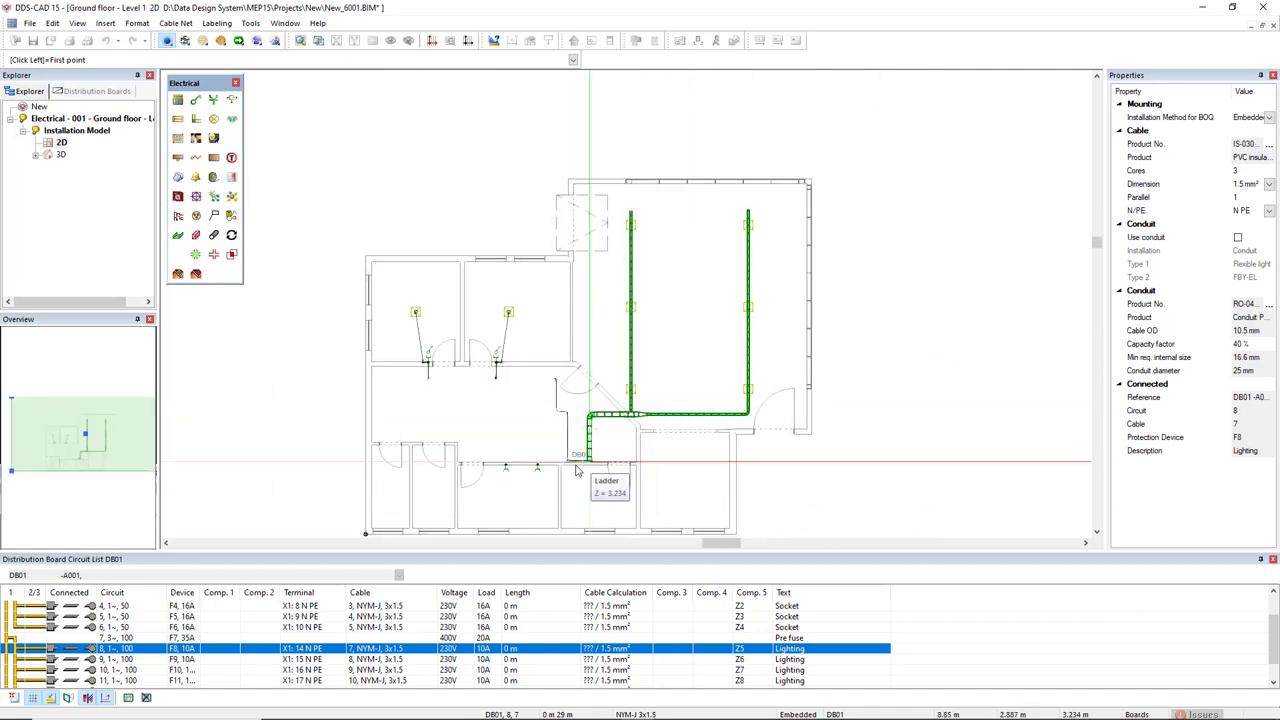
scroll(741, 222, up, 3)
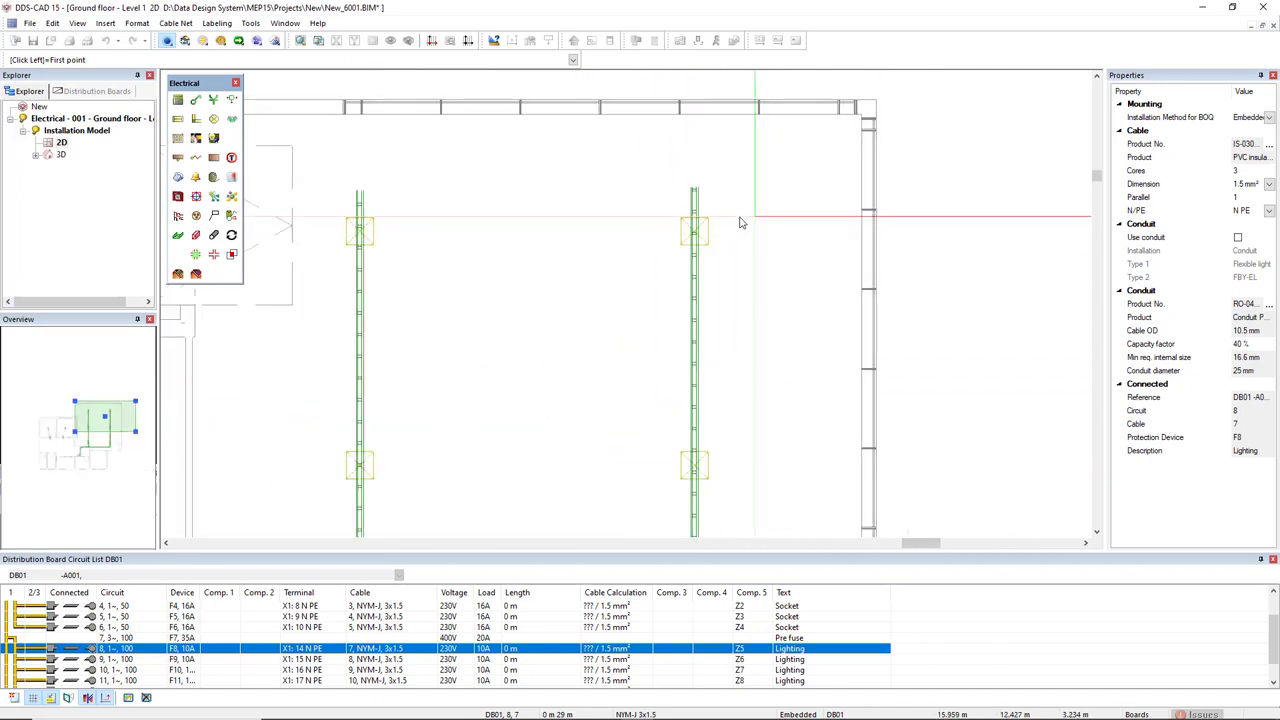
scroll(741, 222, up, 3)
scroll(626, 314, up, 2)
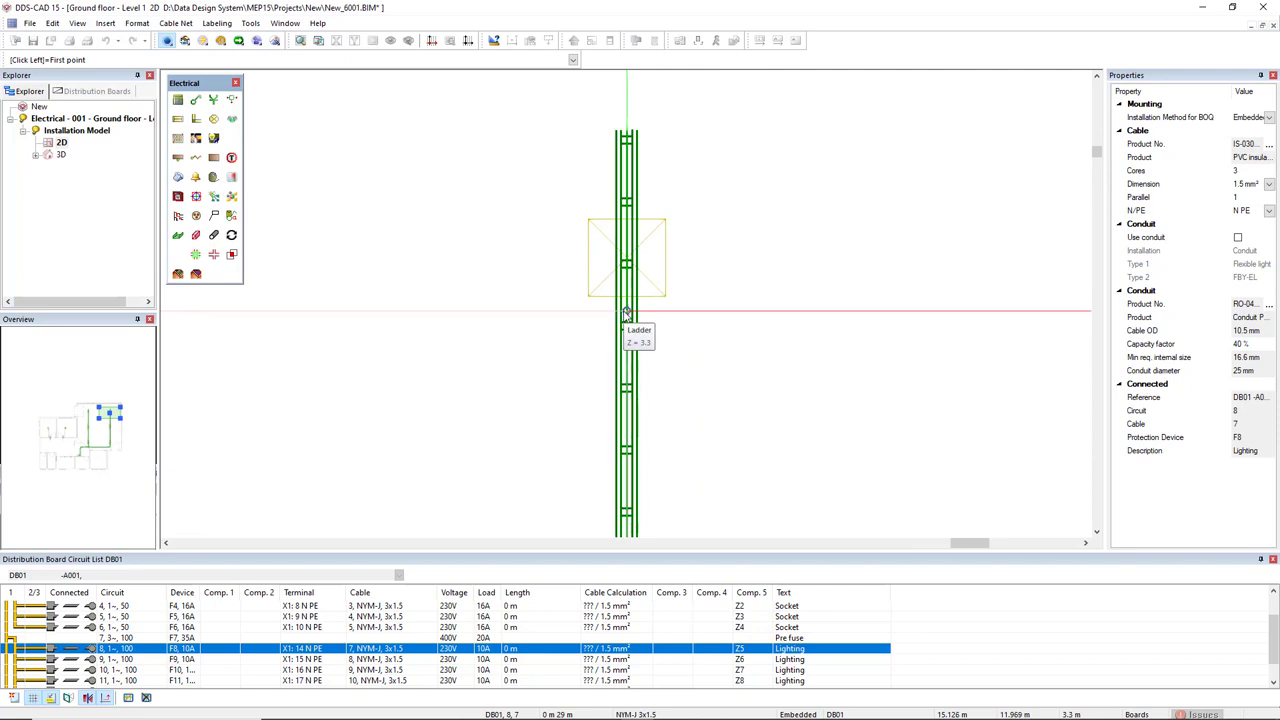
click(626, 258)
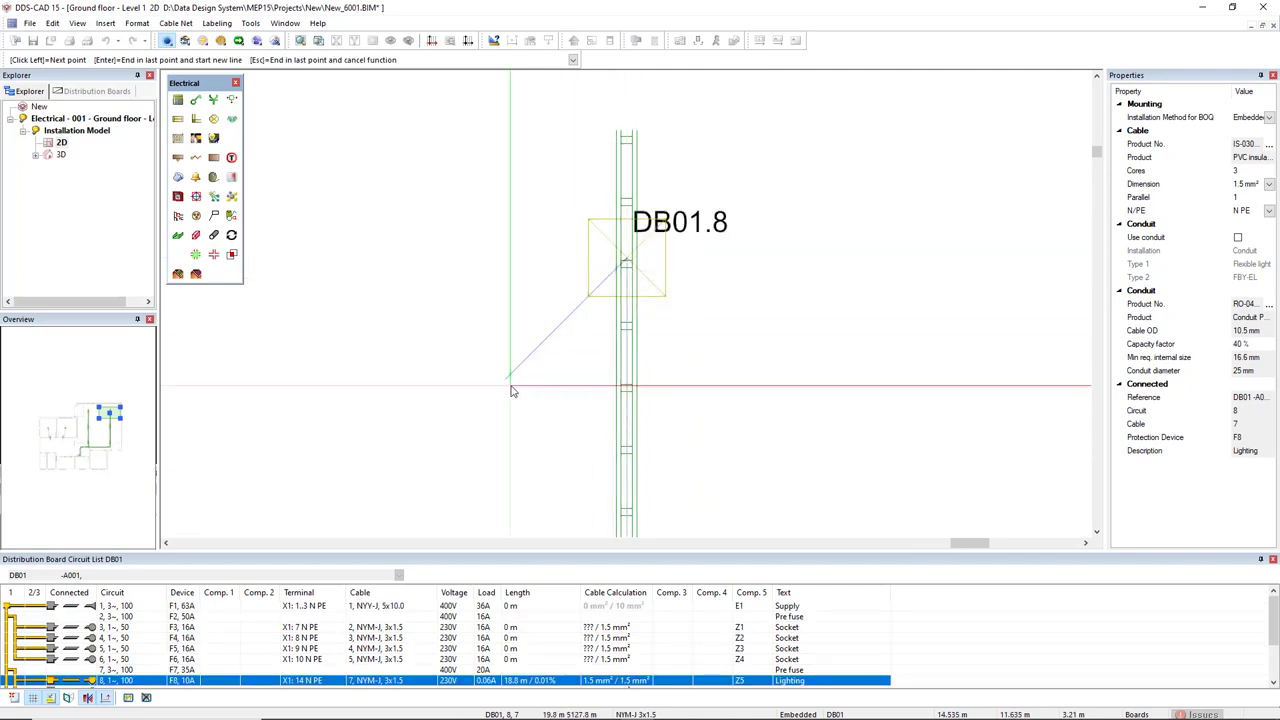
key(Escape)
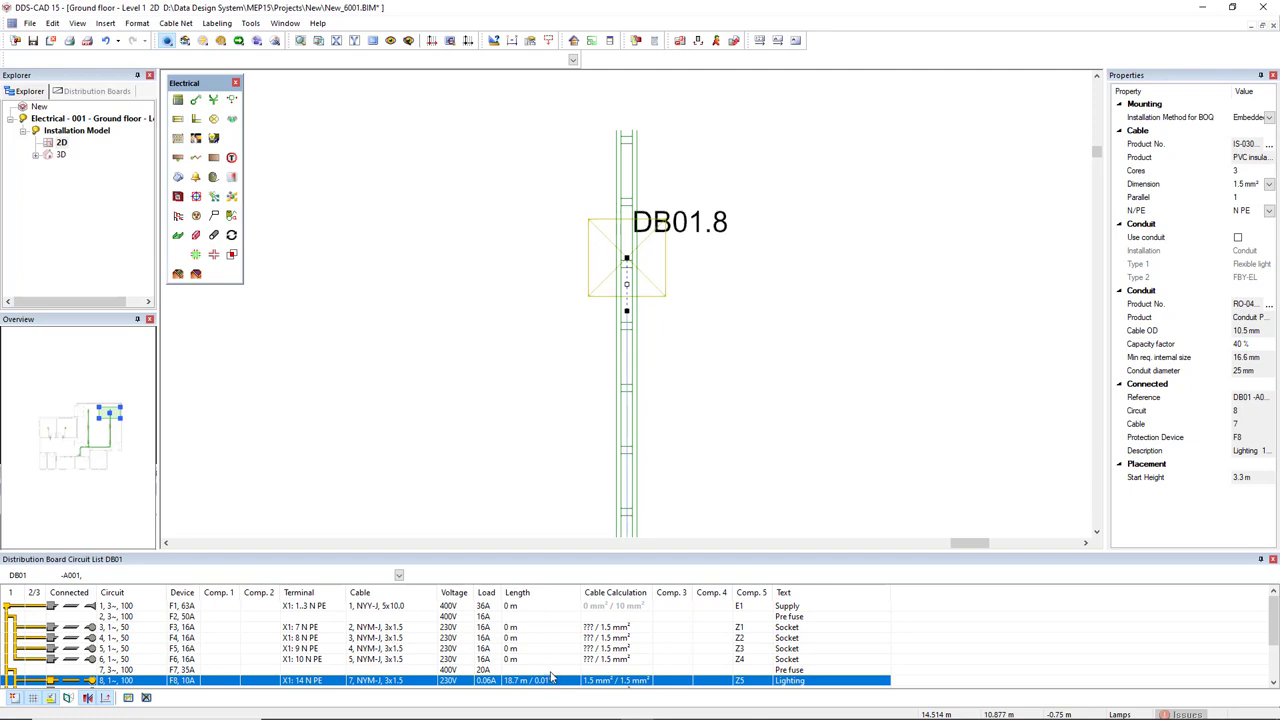
- Select all the unconnected 13 W LED ceiling lamps along both cable ladders
scroll(491, 449, down, 5)
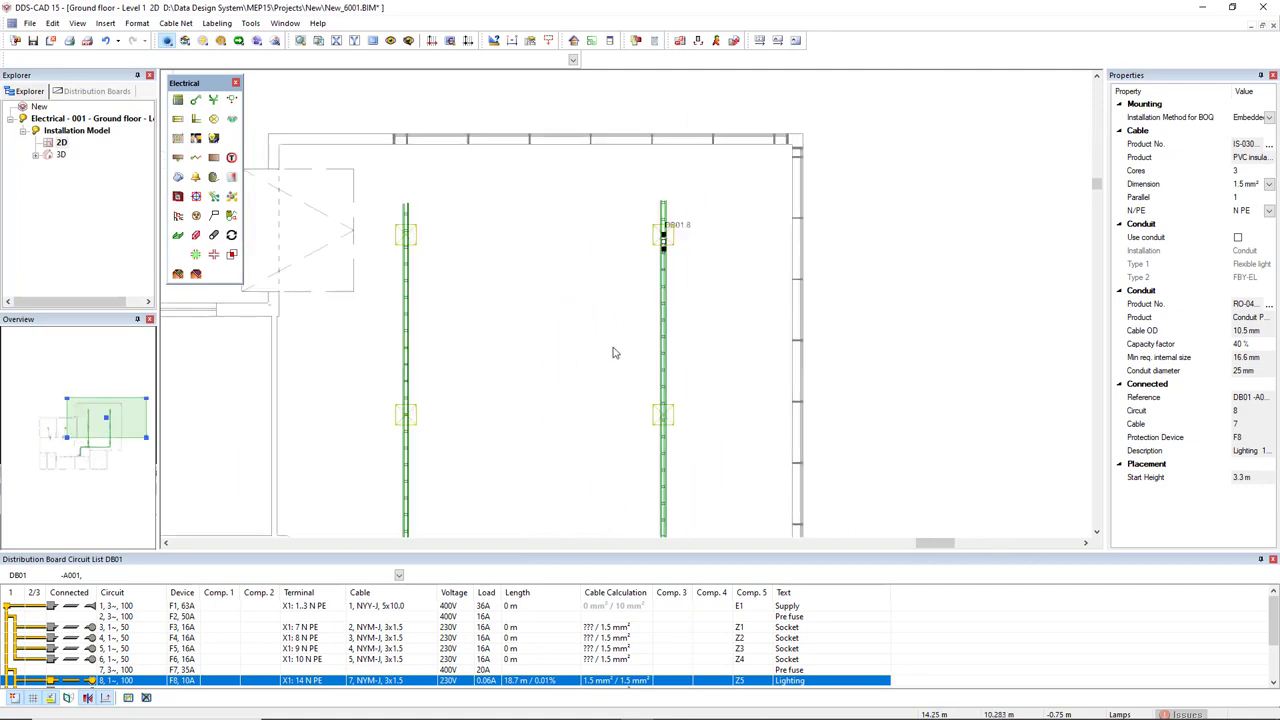
middle_drag(611, 351, 584, 332)
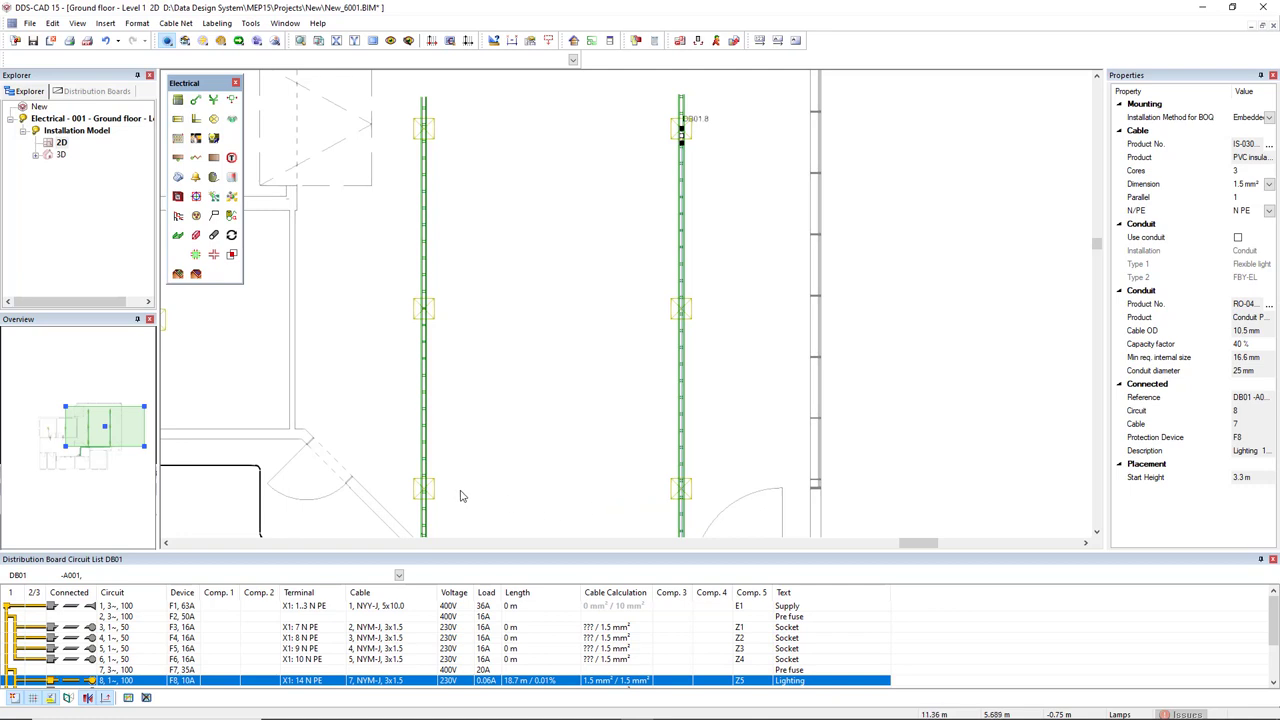
click(431, 492)
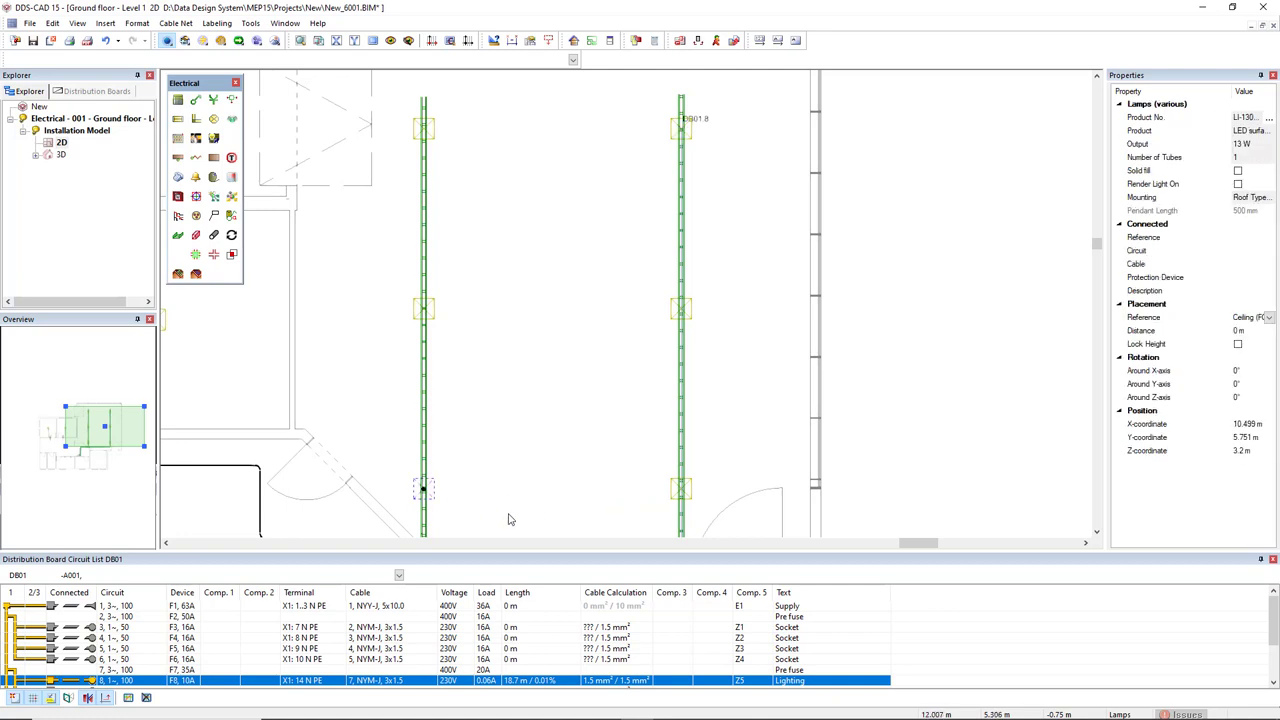
drag(508, 519, 615, 151)
click(445, 135)
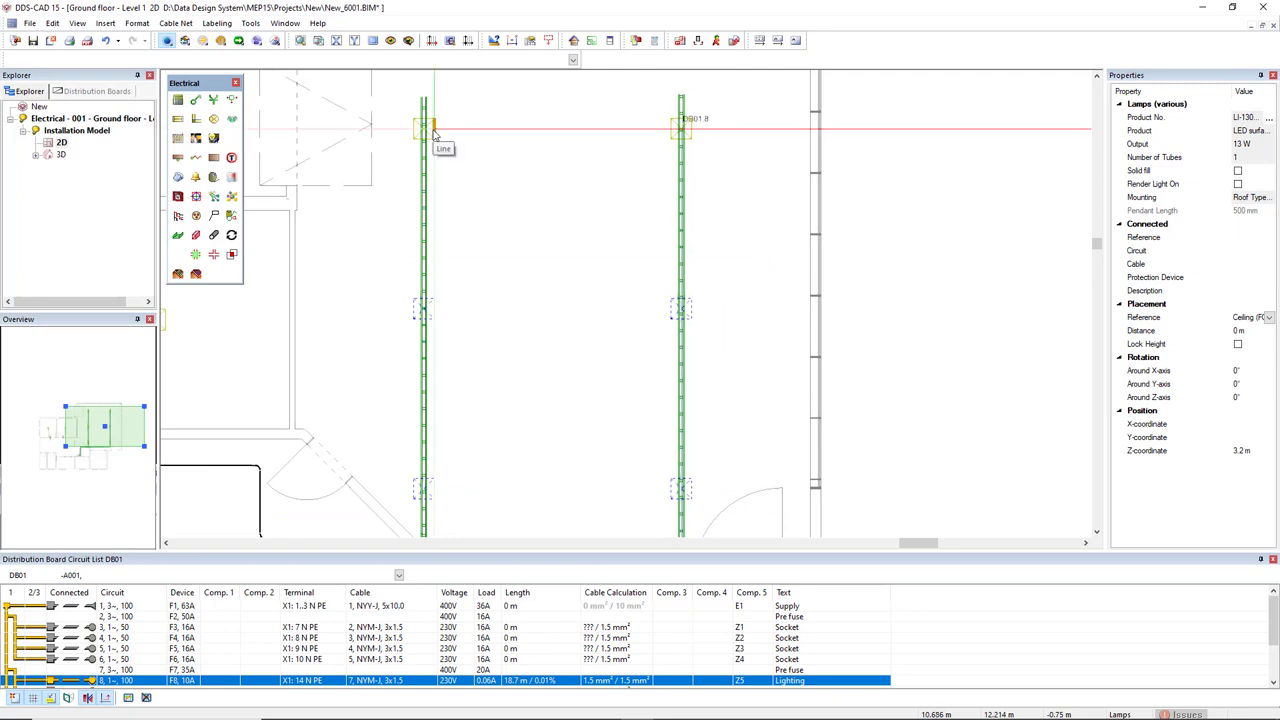
- Connect the selected lamps to board DB01, circuit 8 (cable 7, F8) in the Connected tab
double_click(508, 210)
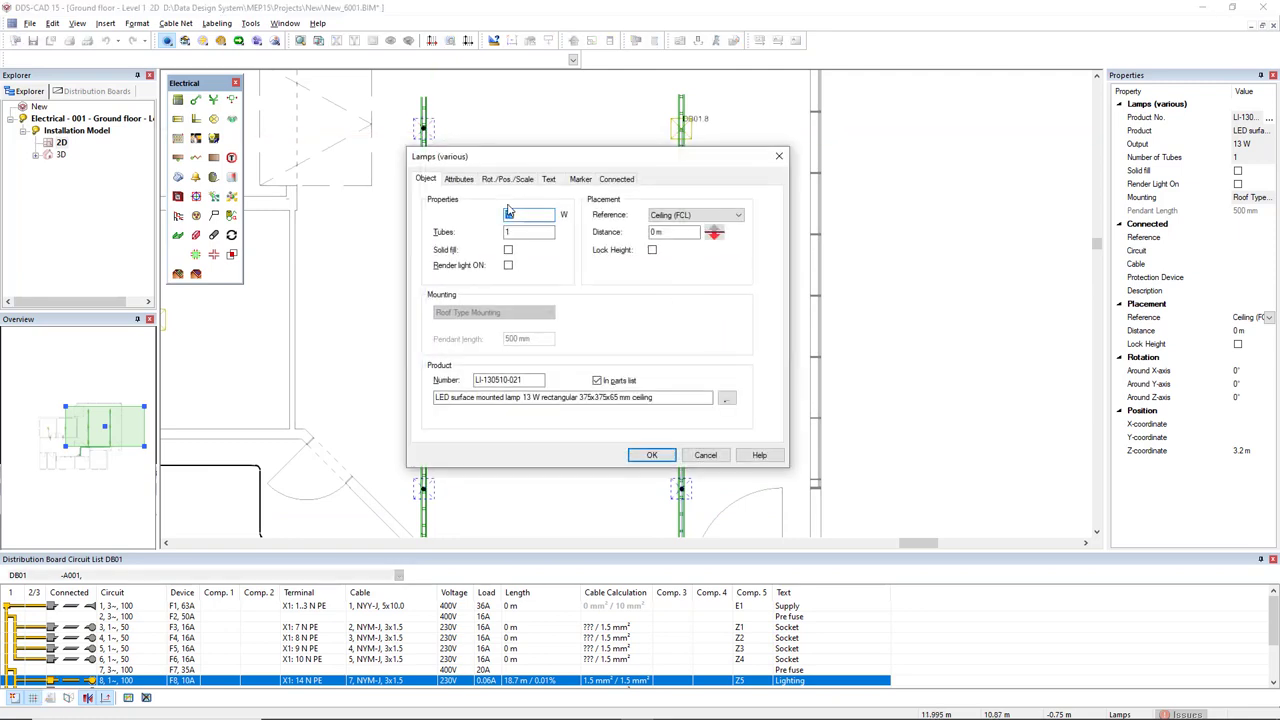
click(617, 179)
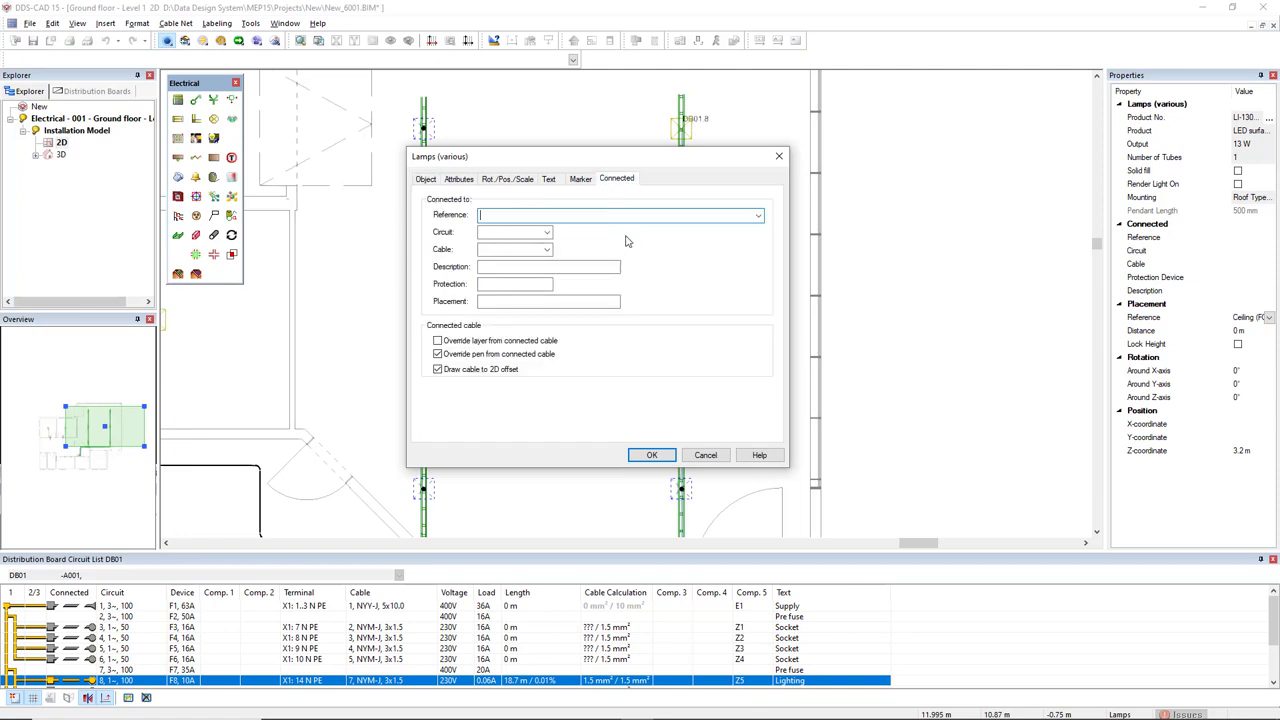
drag(663, 165, 982, 147)
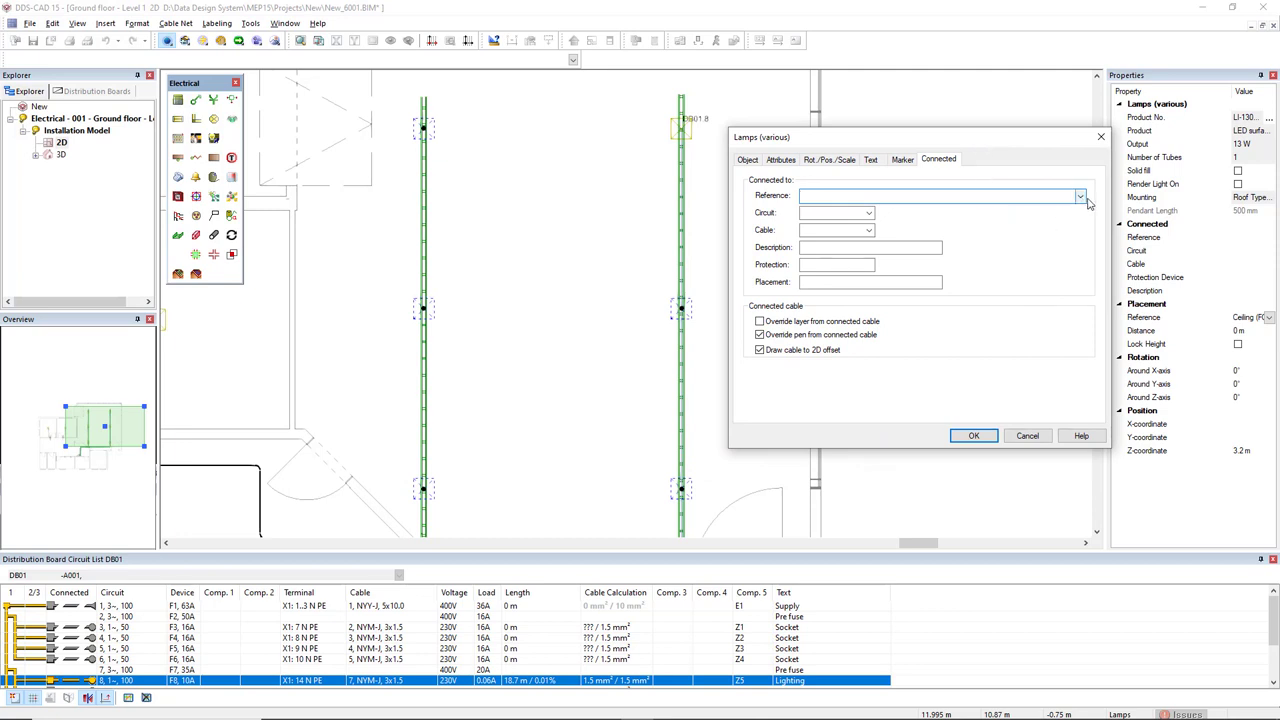
click(1081, 199)
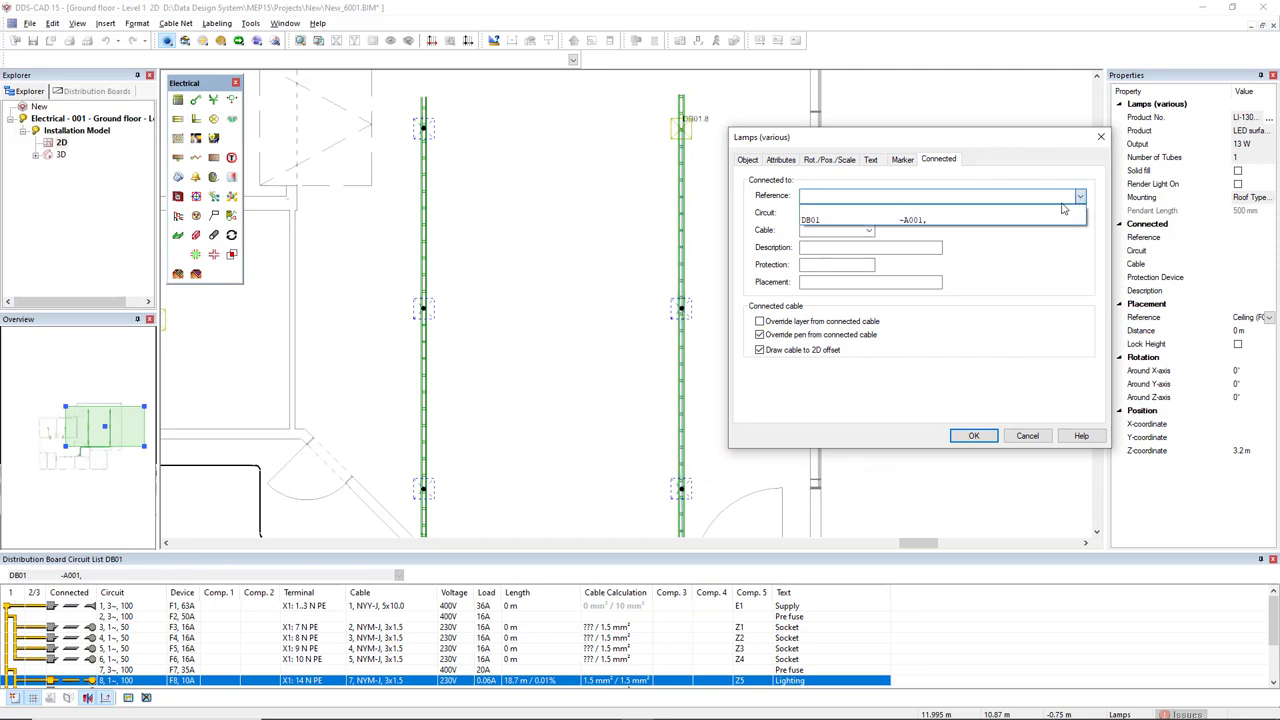
click(943, 220)
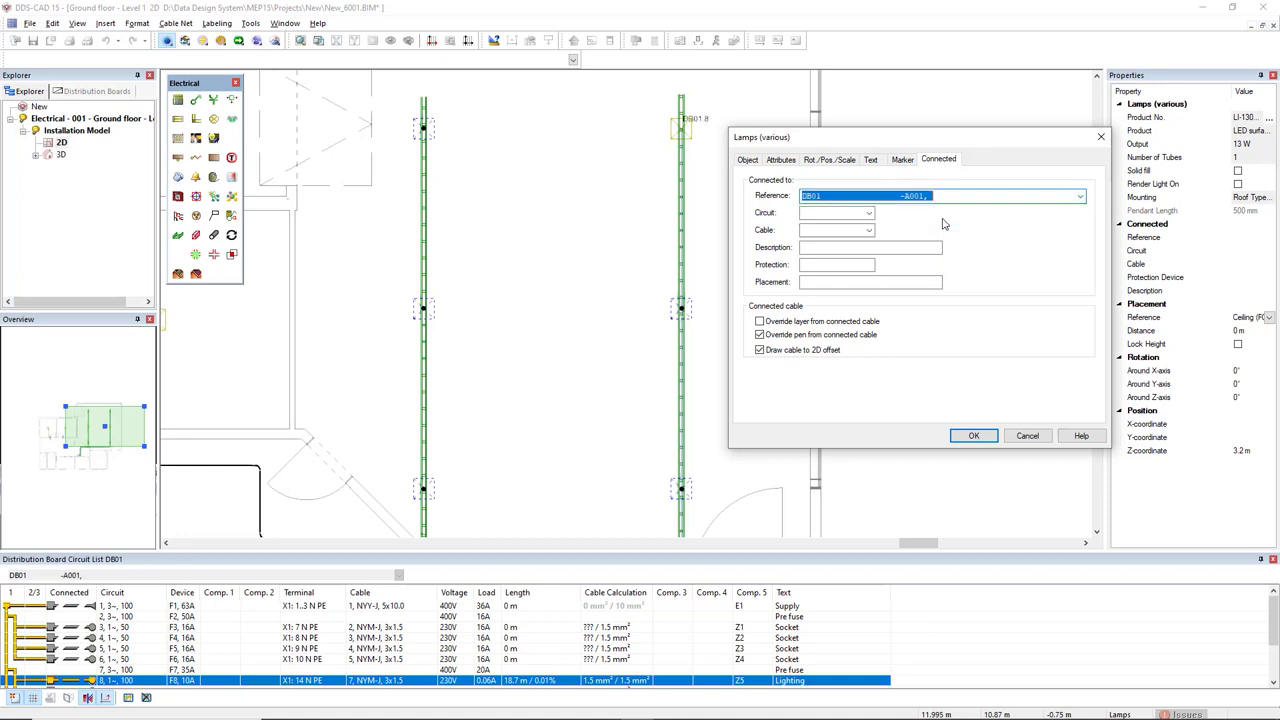
click(869, 214)
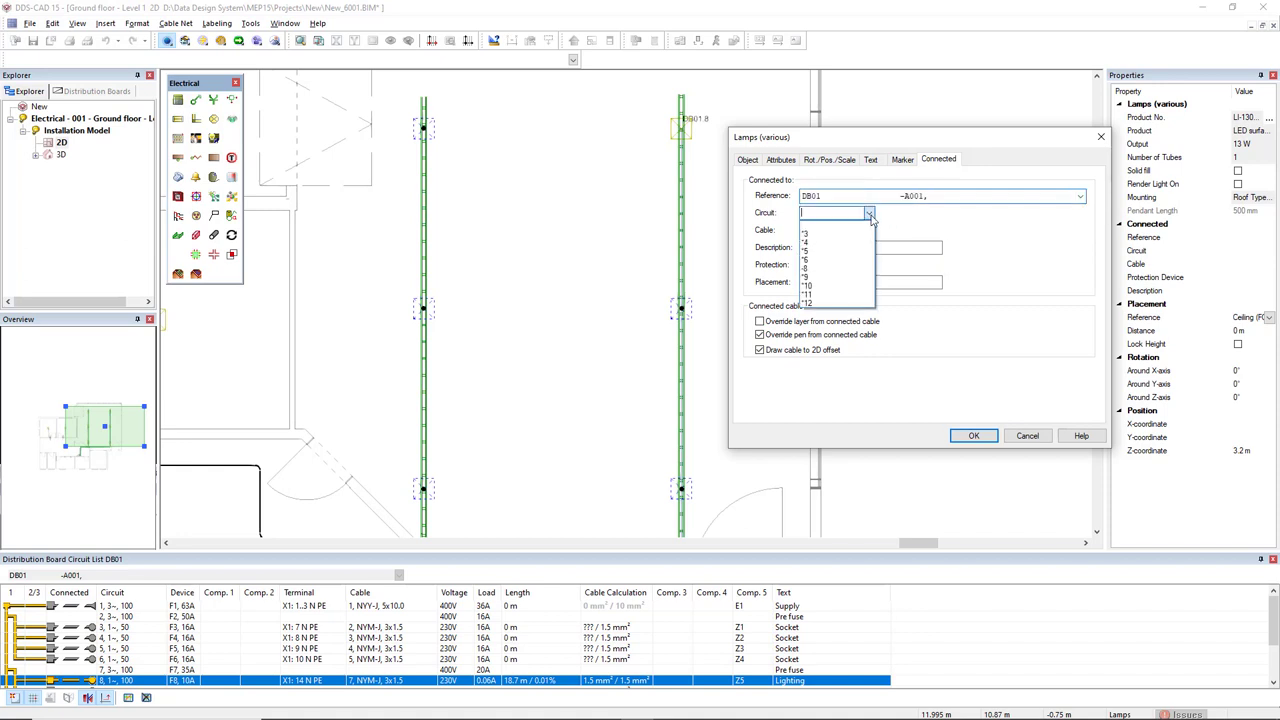
click(813, 269)
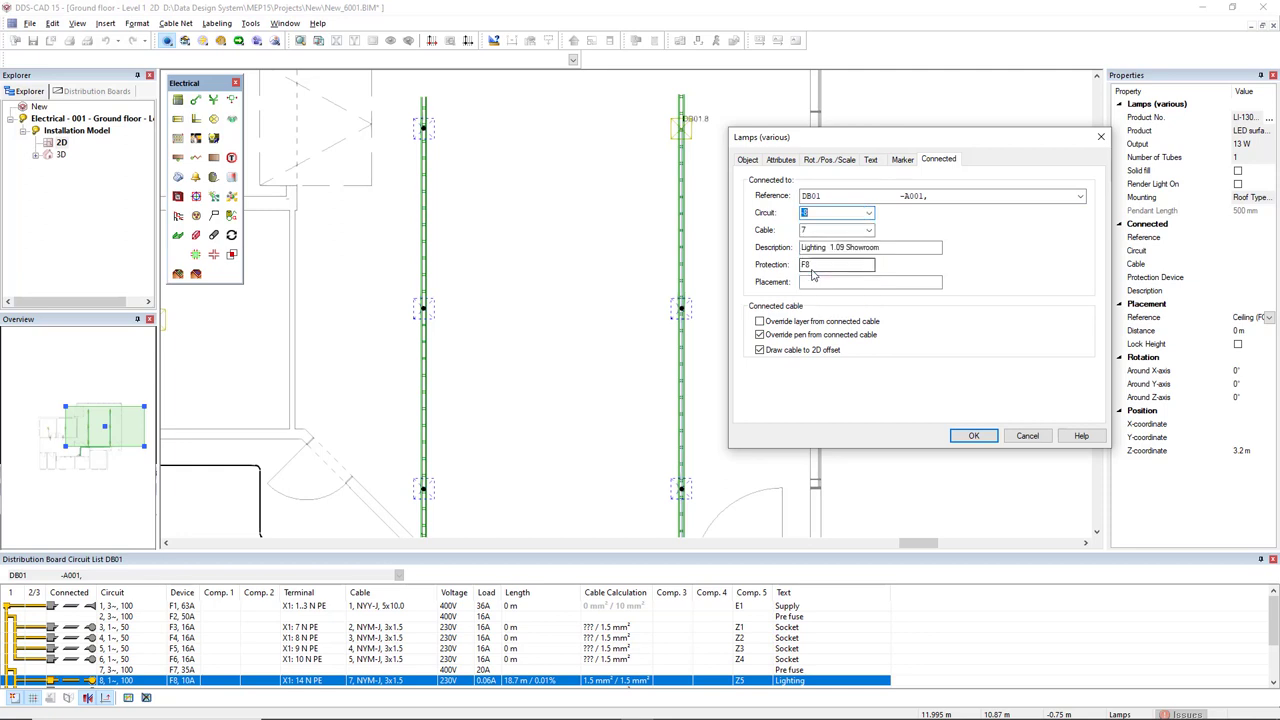
click(869, 213)
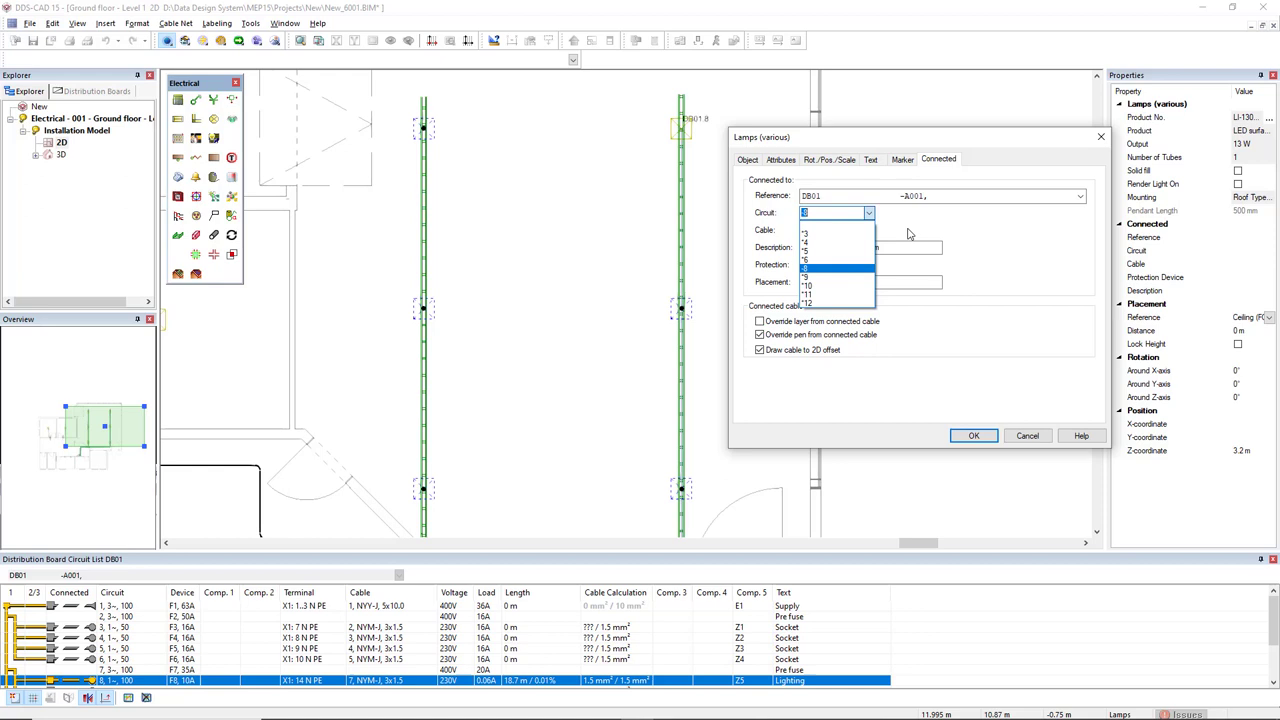
click(909, 233)
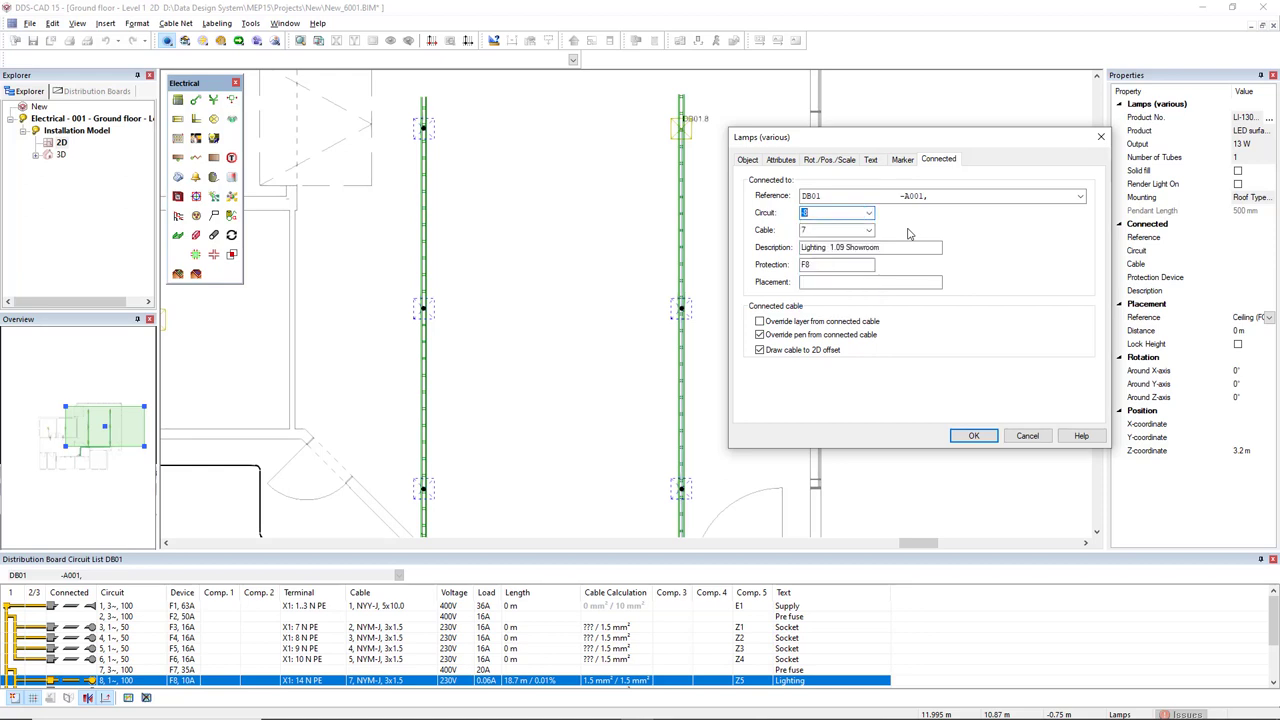
click(971, 435)
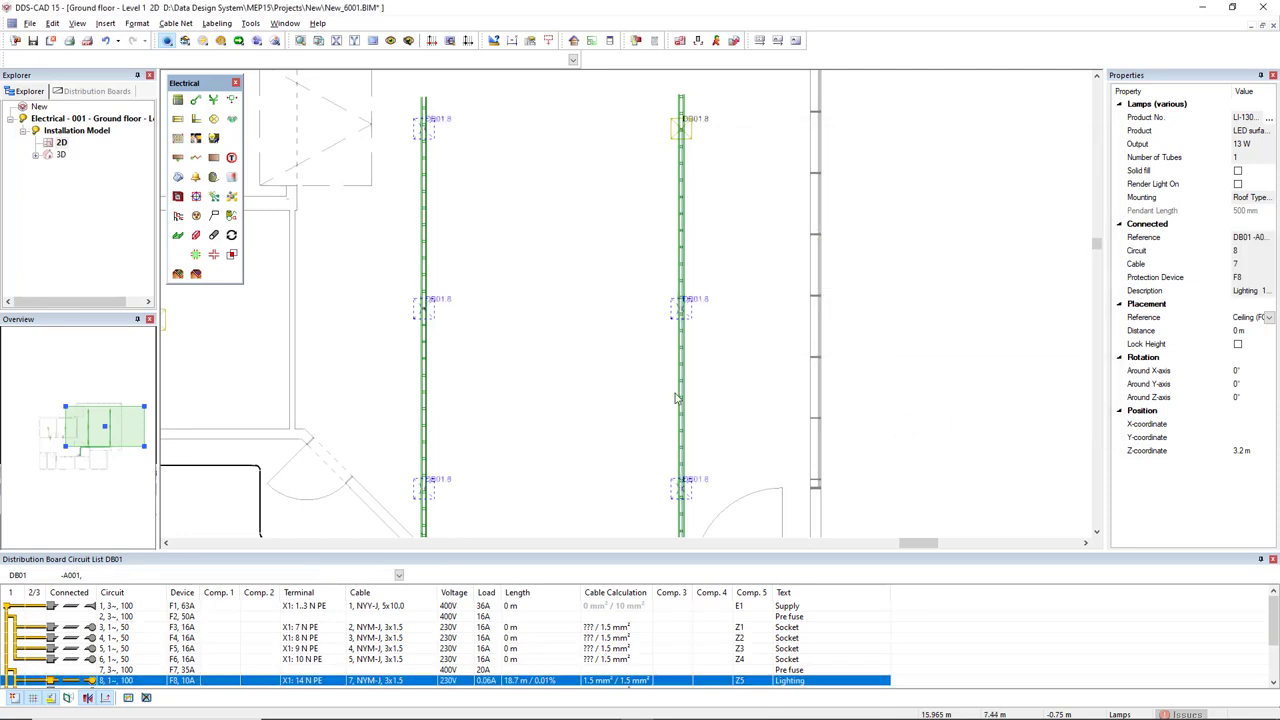
- Deselect the lamps, pan to DB01 and pick circuit 9 in the circuit list
click(598, 409)
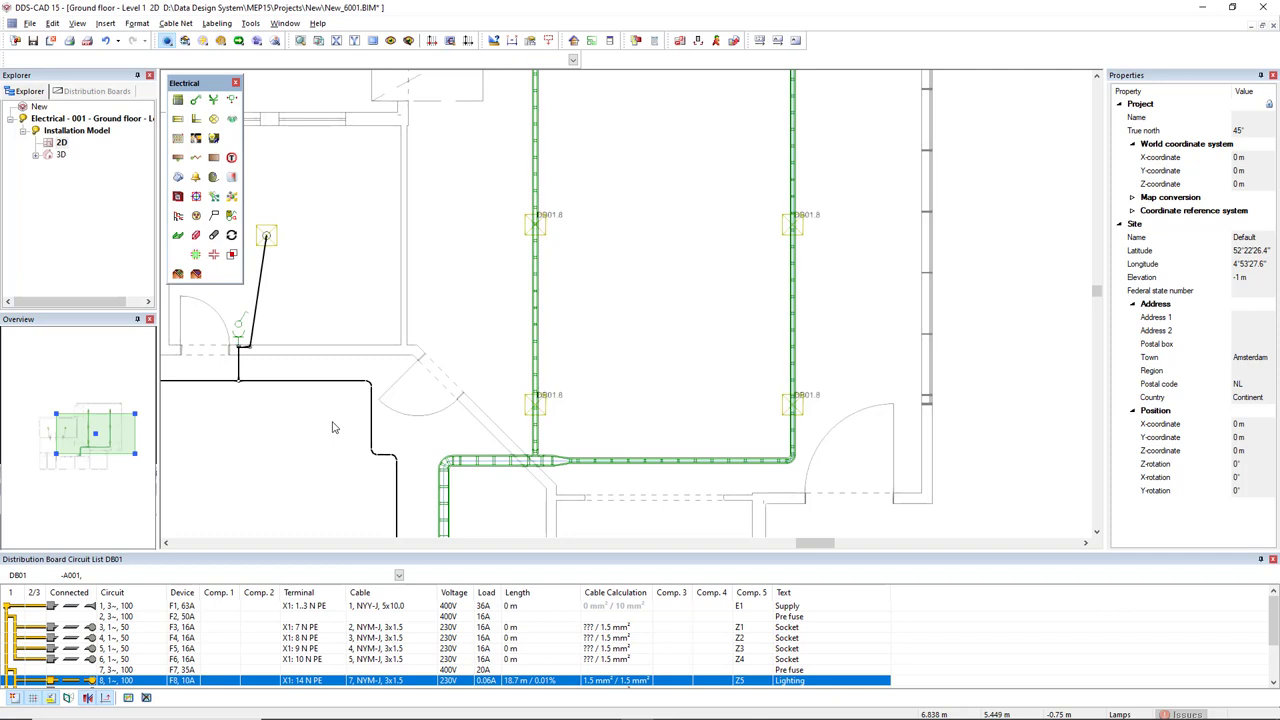
mouse_move(325, 491)
middle_down()
mouse_move(475, 306)
mouse_move(525, 356)
mouse_move(610, 403)
middle_up()
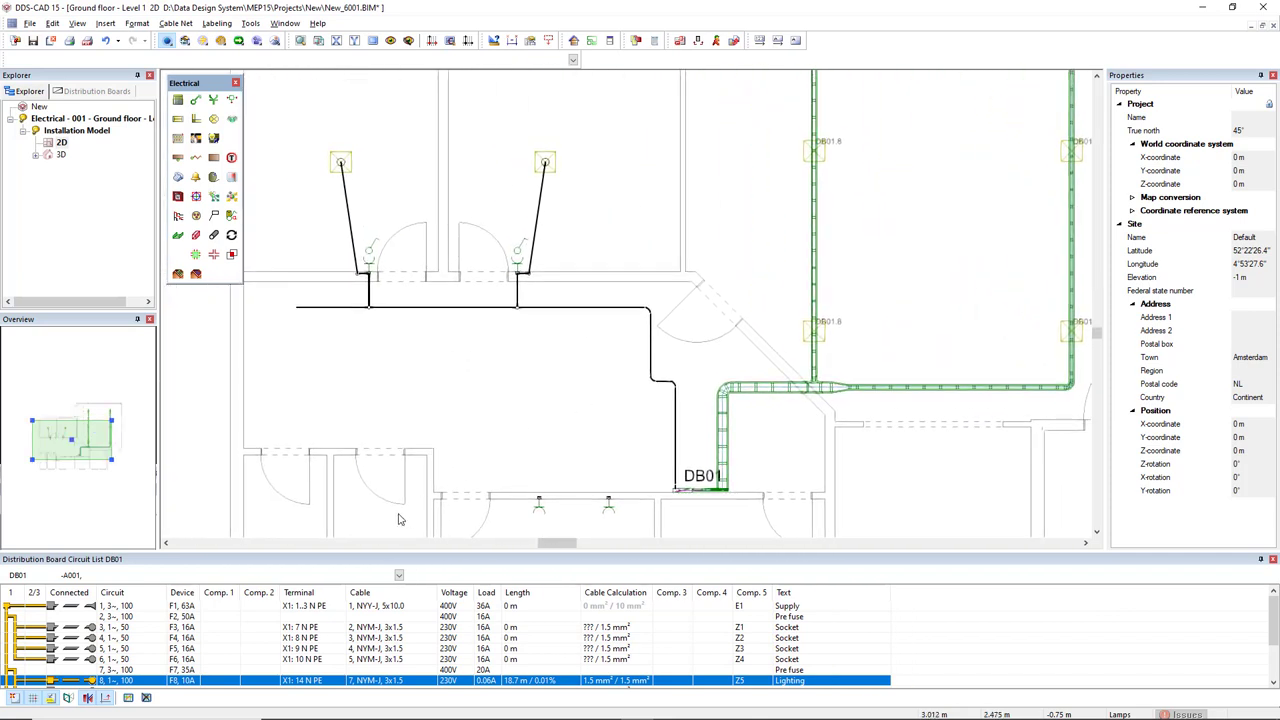
scroll(150, 679, down, 1)
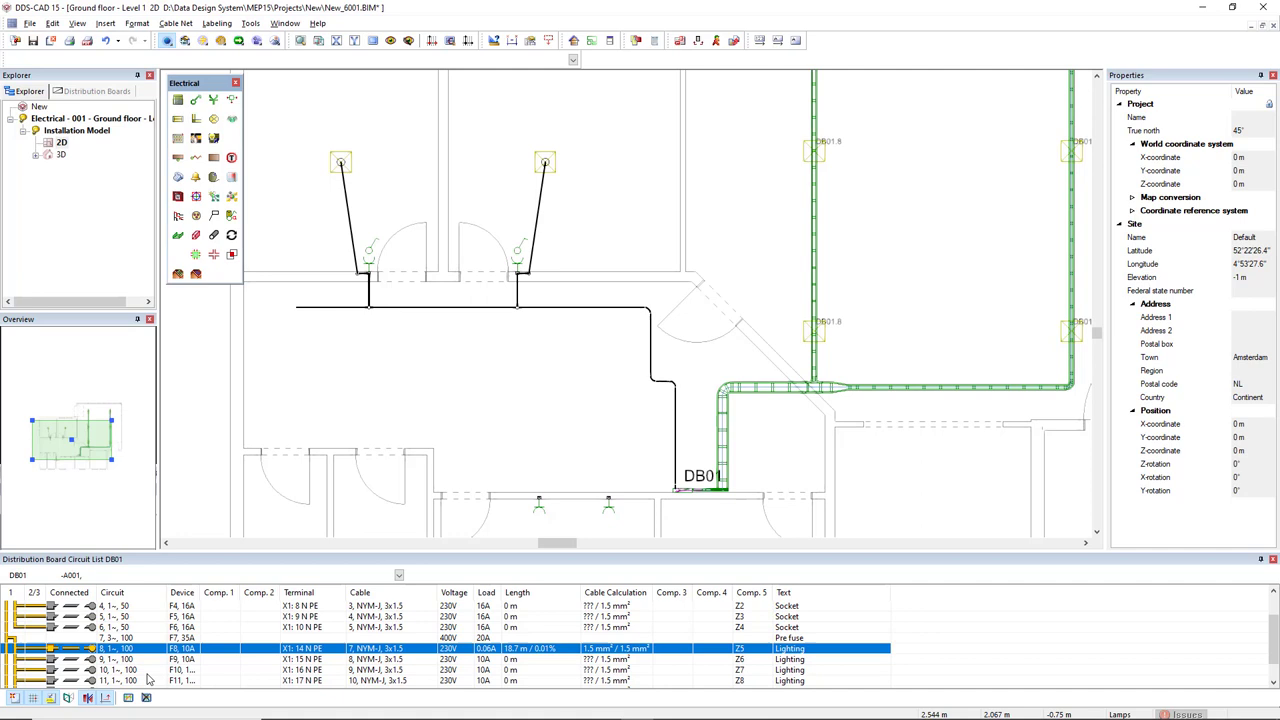
click(78, 661)
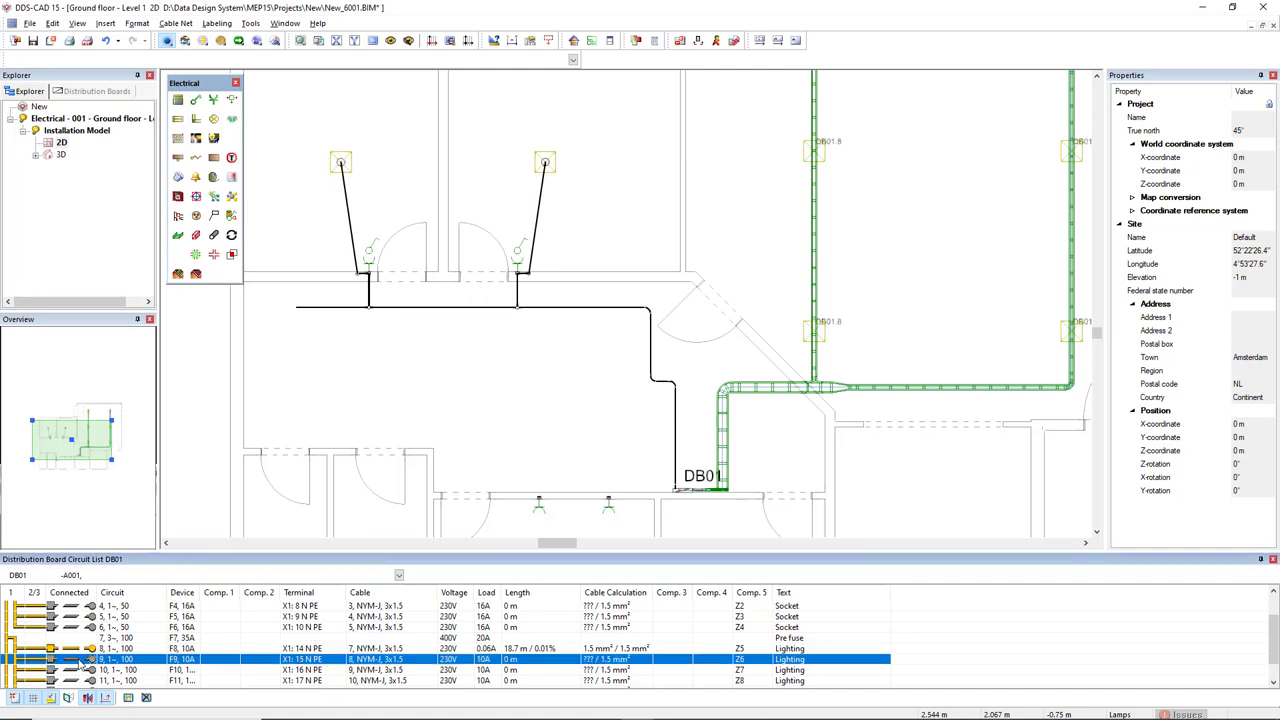
- Copy circuit 9's properties onto the door lamps' cable, giving it 18.4 m length
right_click(79, 667)
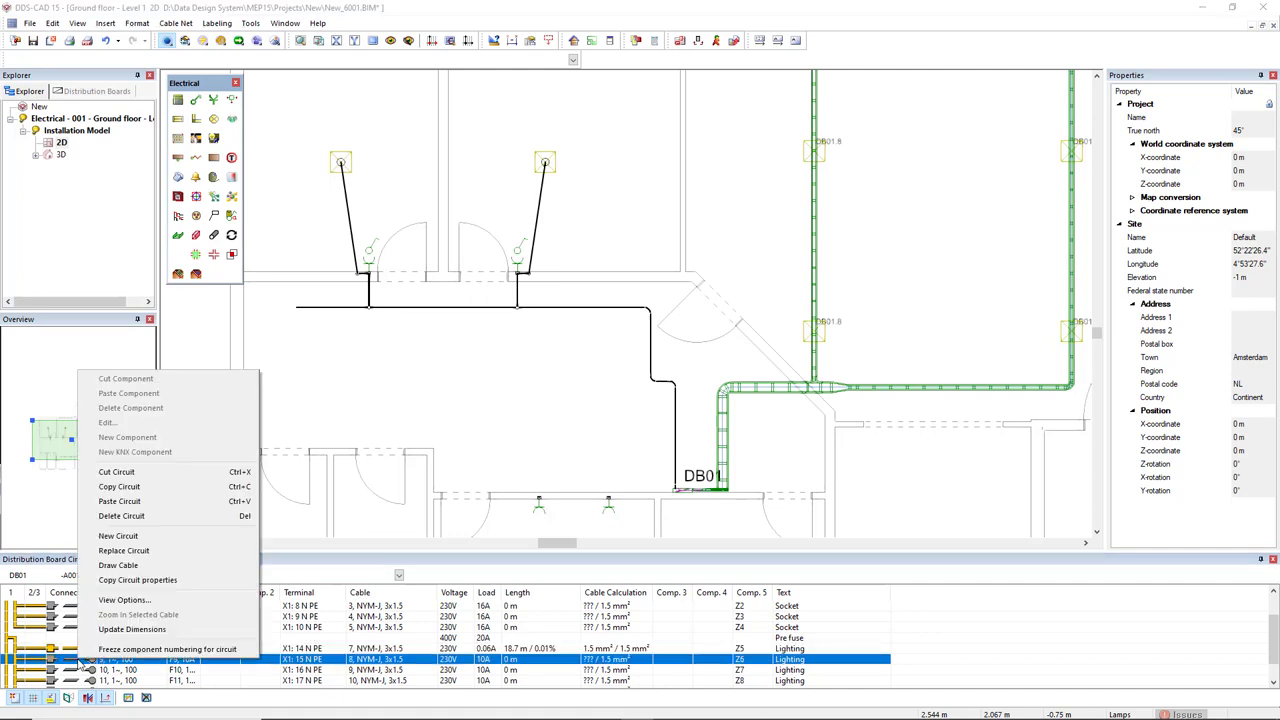
click(153, 588)
scroll(310, 219, up, 3)
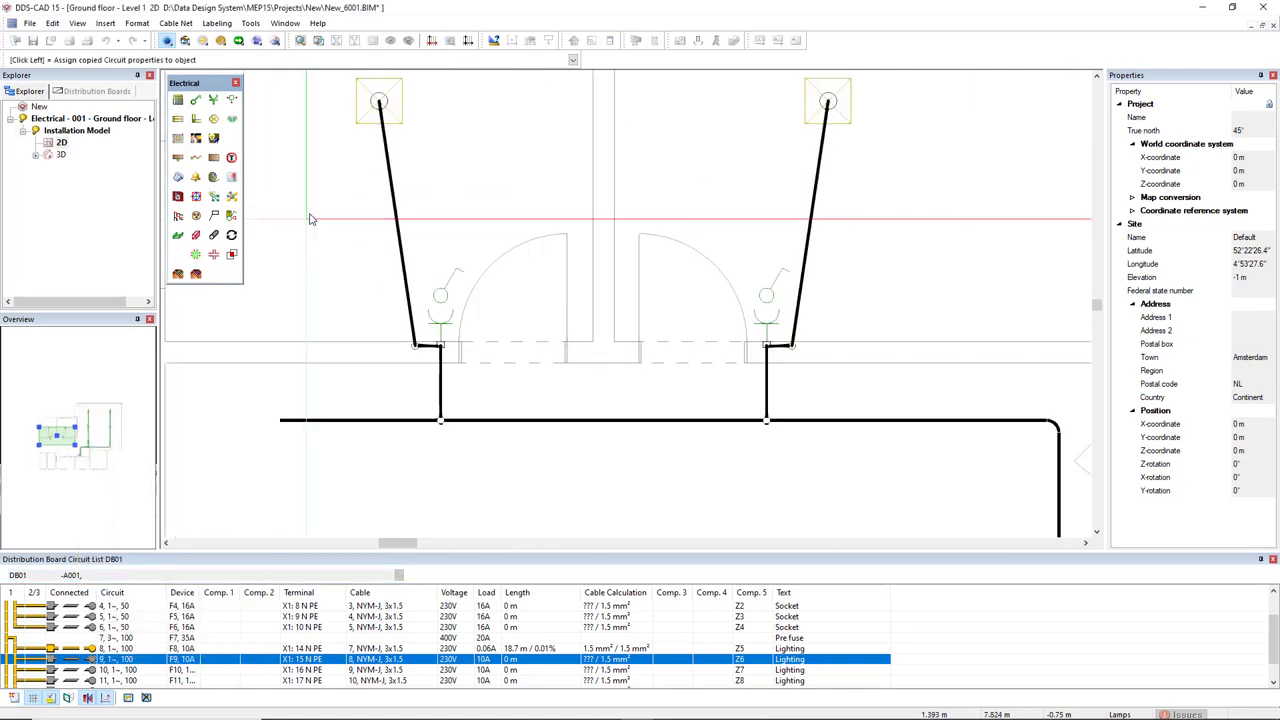
click(398, 228)
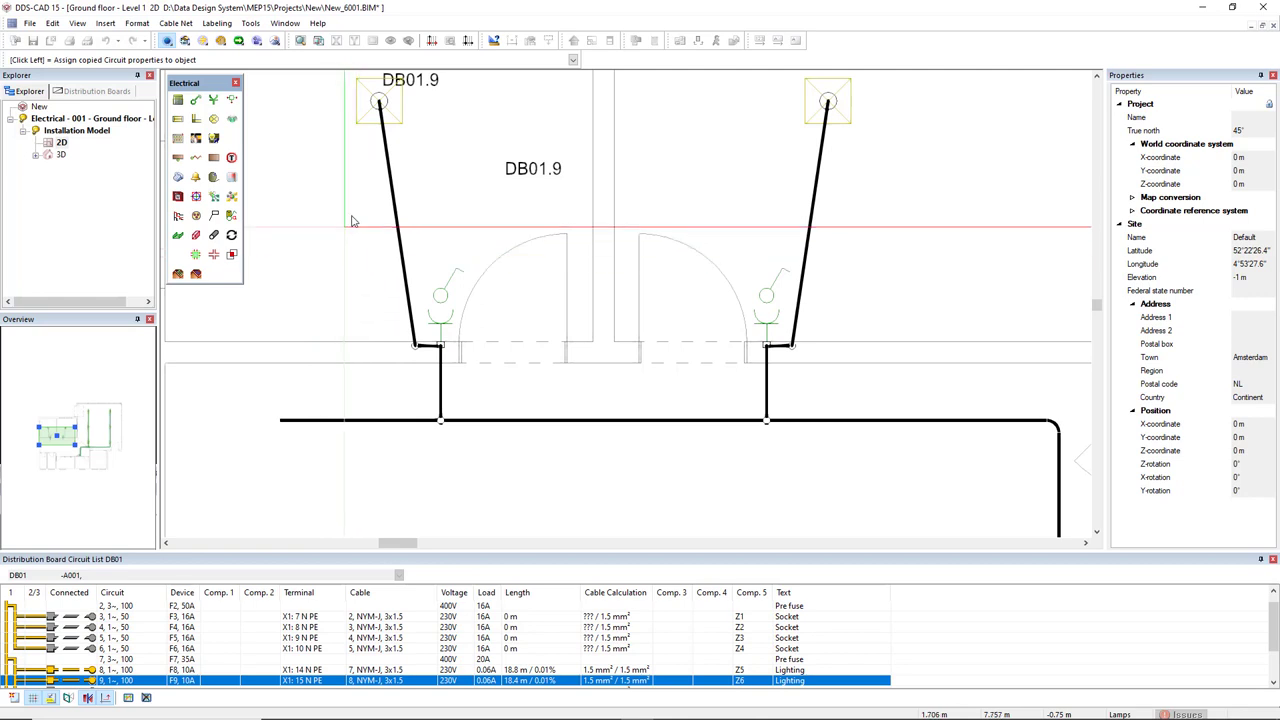
middle_drag(343, 226, 369, 274)
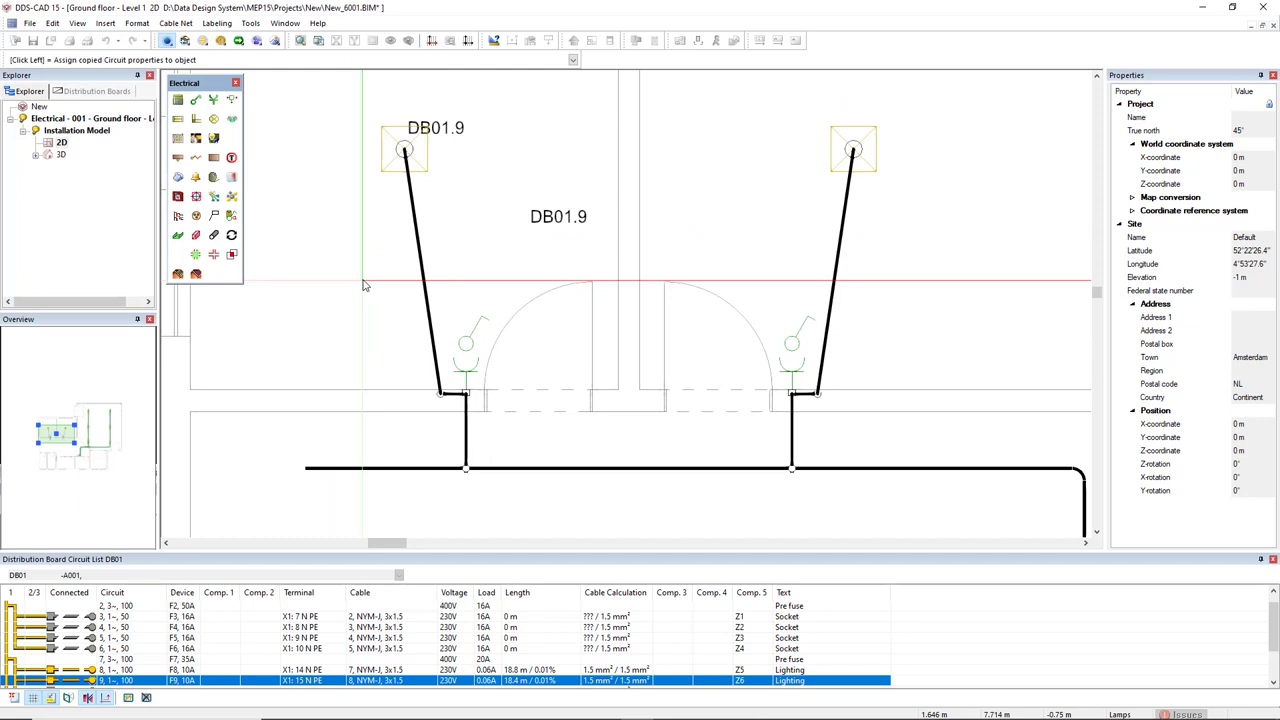
key(Escape)
- Move the middle DB01.9 label to sit beside the door
click(565, 222)
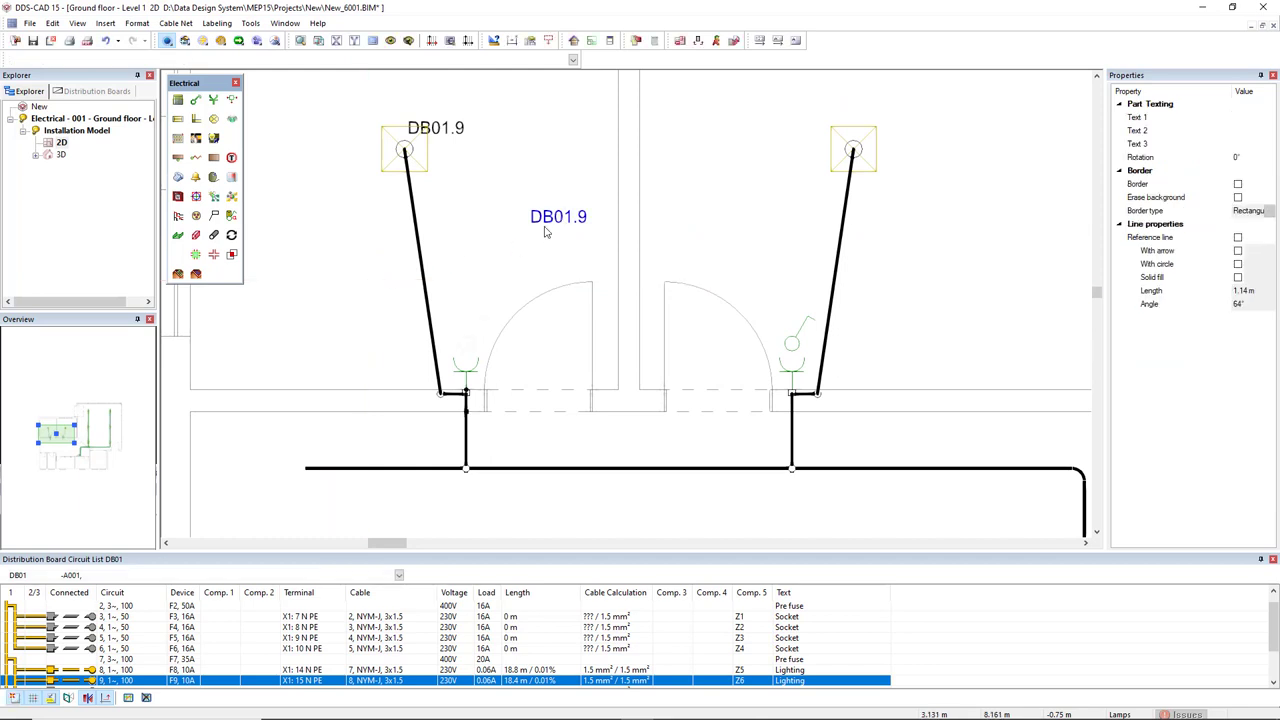
key(ctrl+c)
key(ctrl+v)
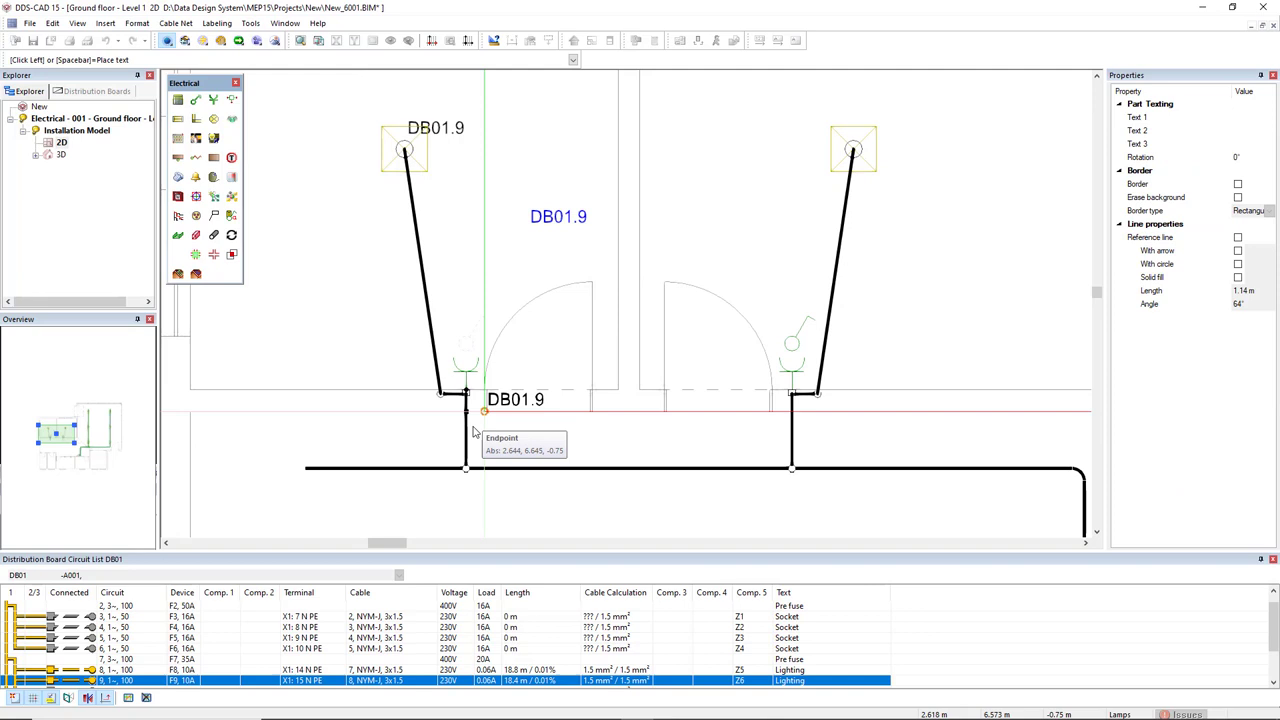
click(457, 311)
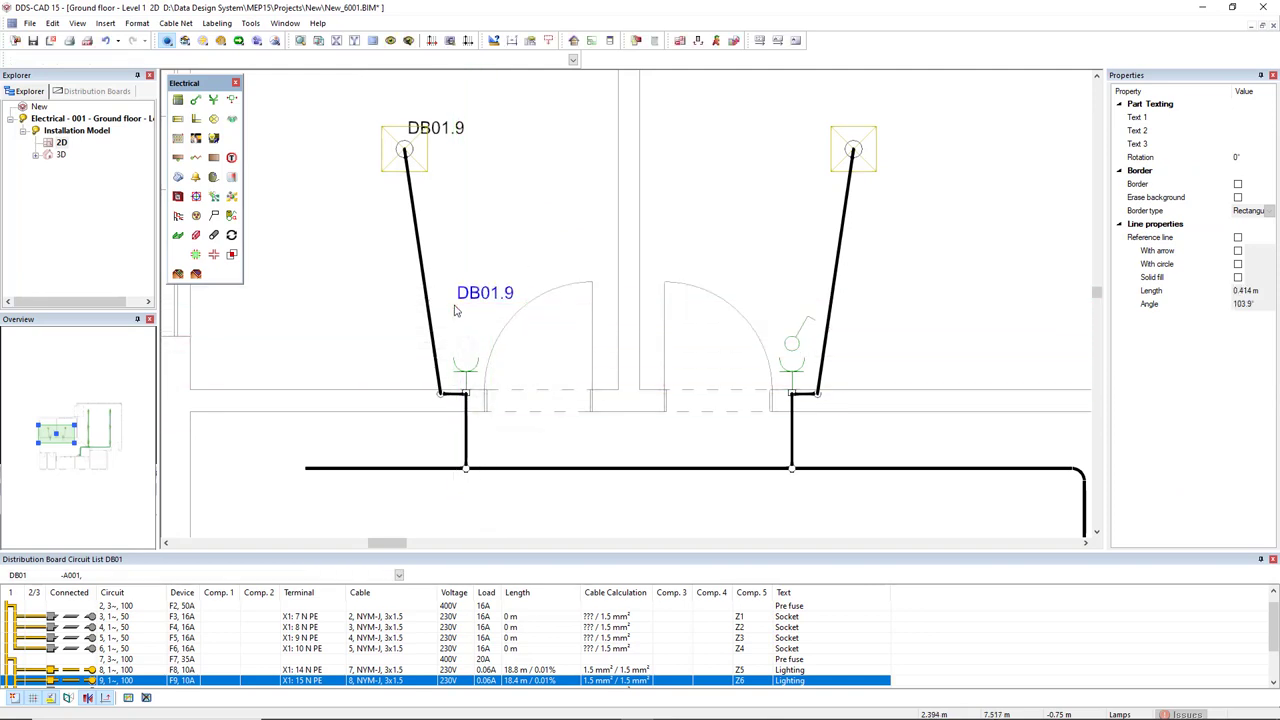
click(505, 366)
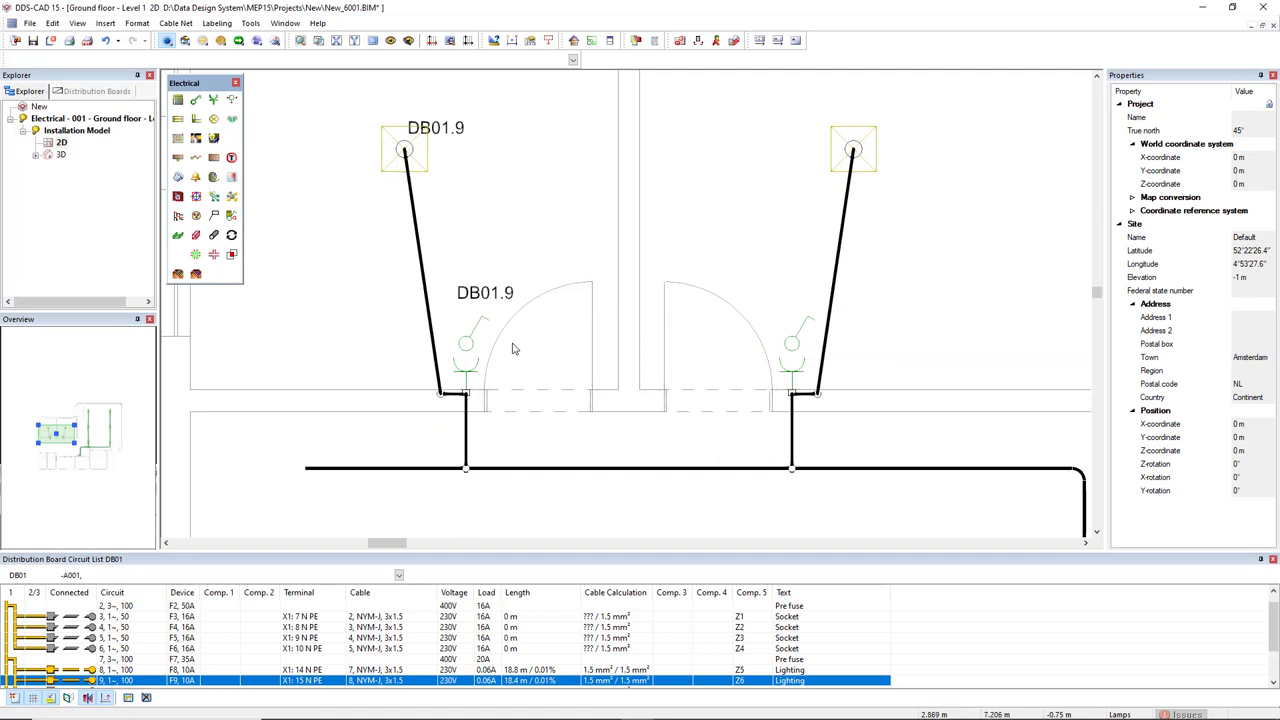
- Pan back to DB01 and select socket circuit 3 (F3, Z1) in the circuit list
scroll(603, 280, down, 5)
mouse_move(603, 280)
middle_down()
mouse_move(534, 246)
mouse_move(580, 256)
middle_up()
scroll(590, 400, up, 3)
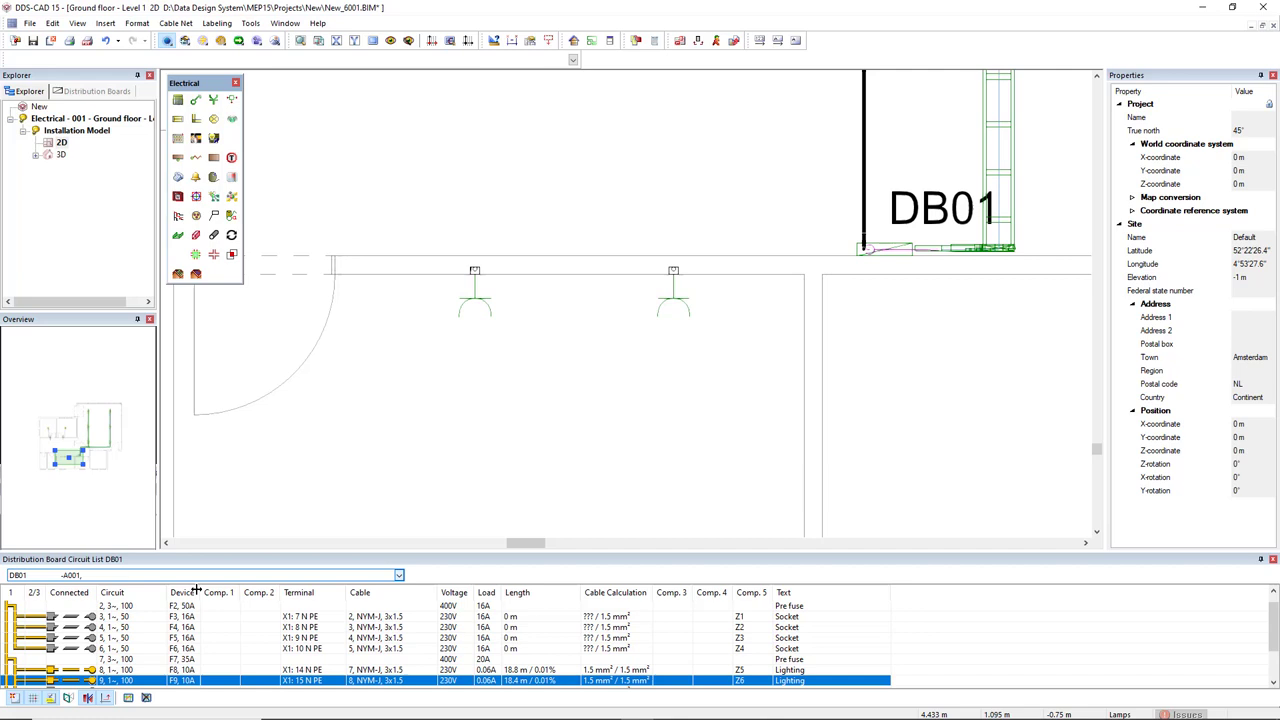
scroll(87, 639, up, 1)
click(78, 637)
click(78, 628)
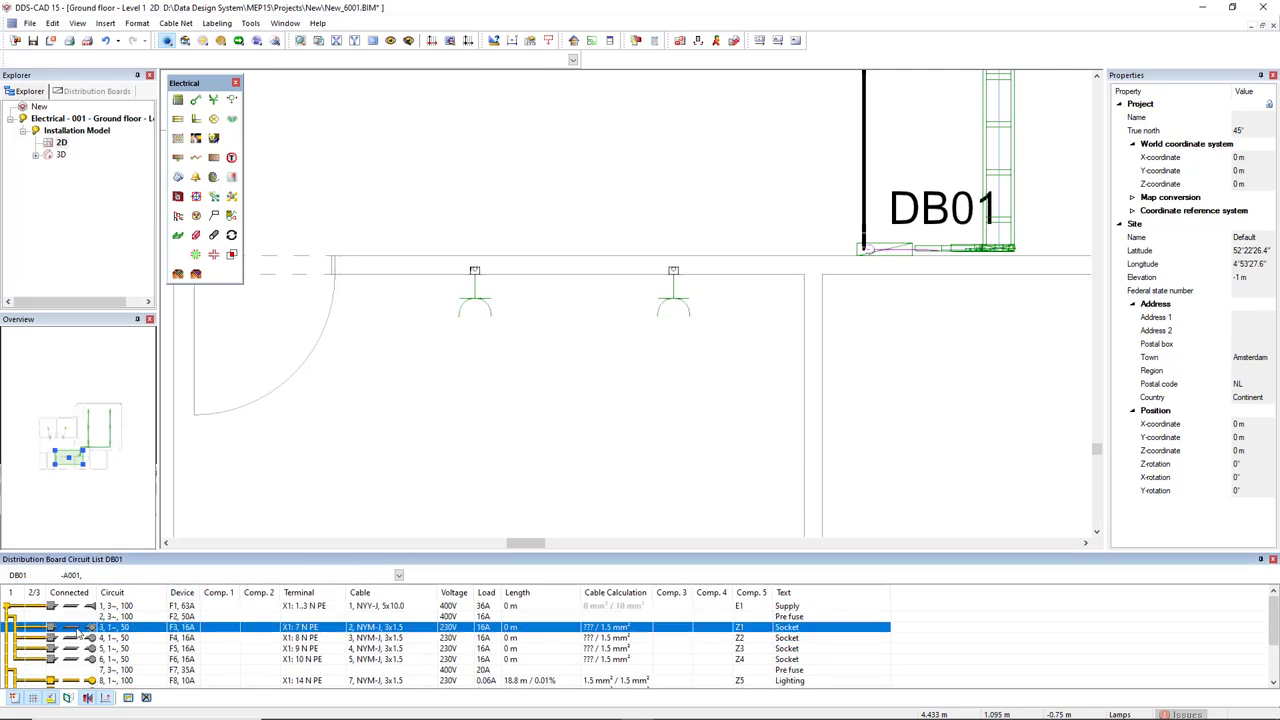
- Start drawing circuit 3's cable in conduit with a 2.5 mm² cable size
right_click(78, 628)
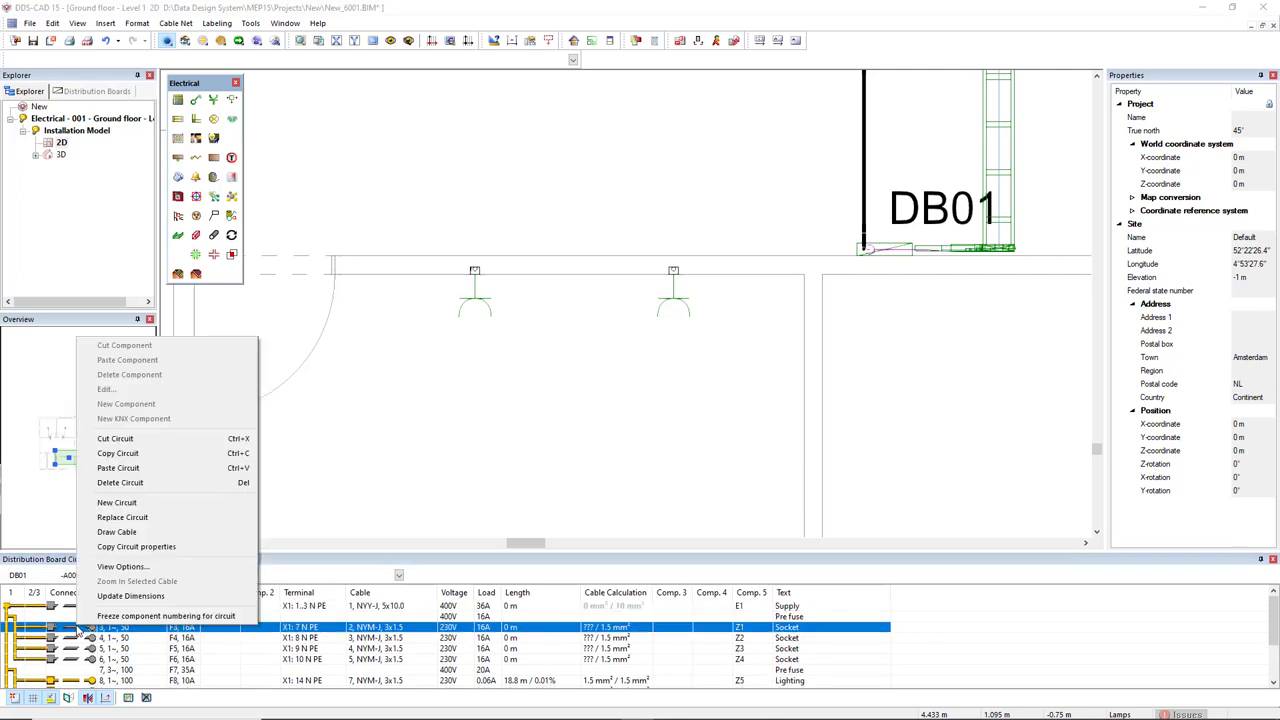
click(142, 541)
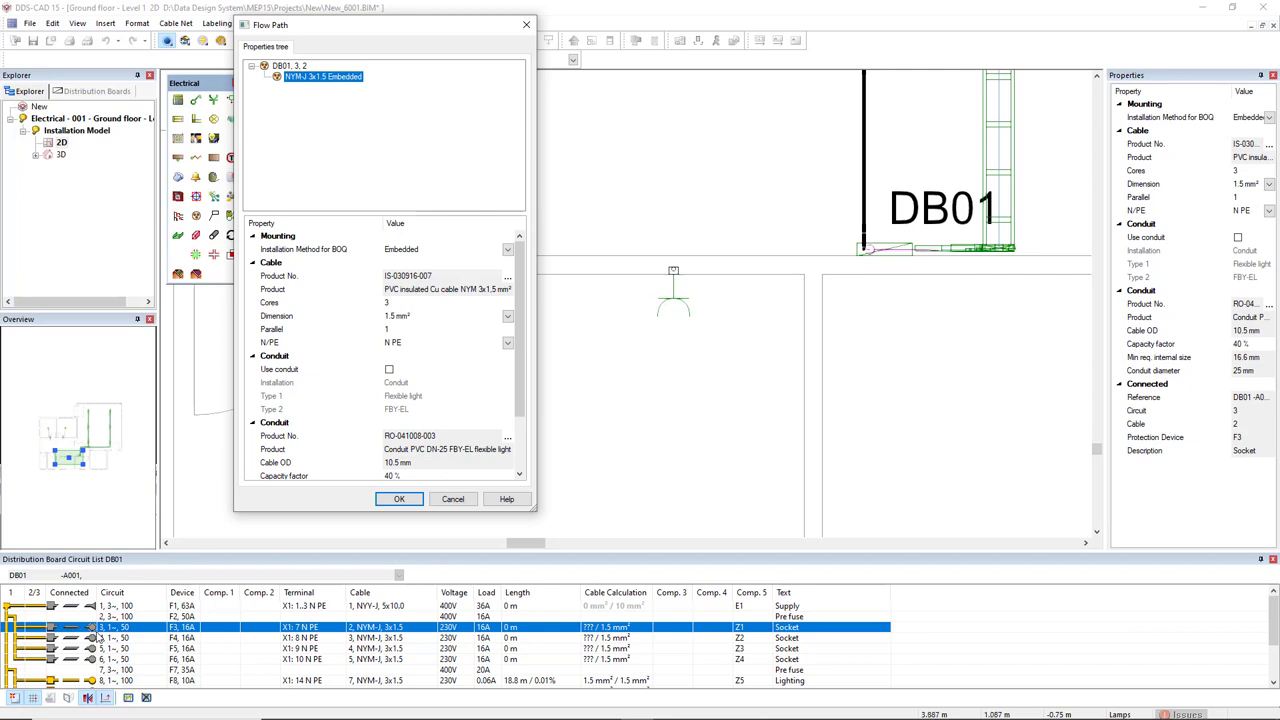
click(389, 370)
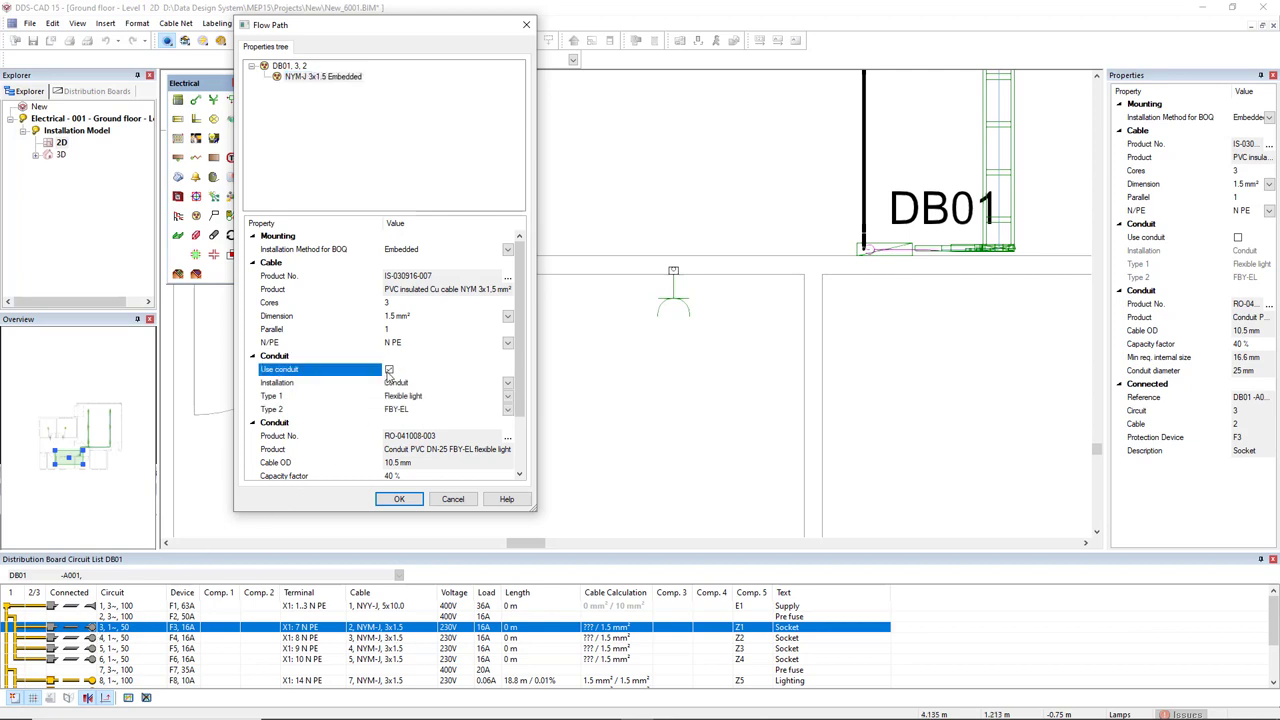
click(508, 317)
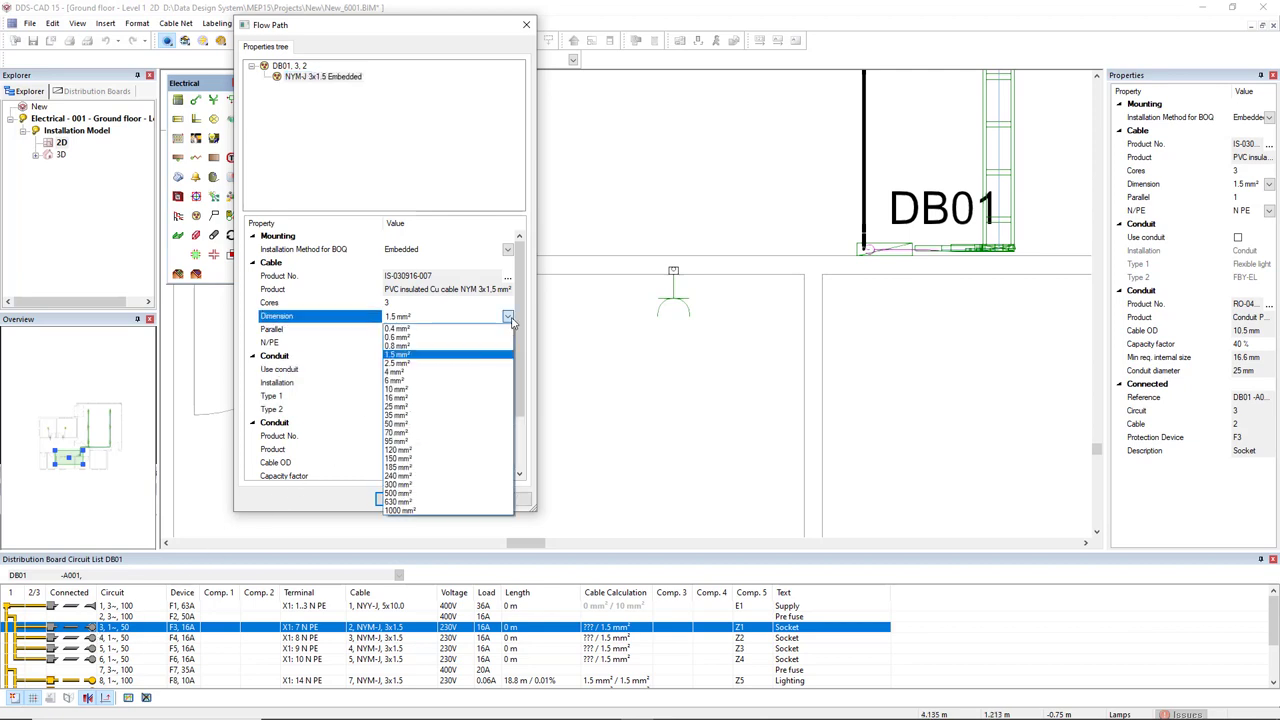
click(443, 364)
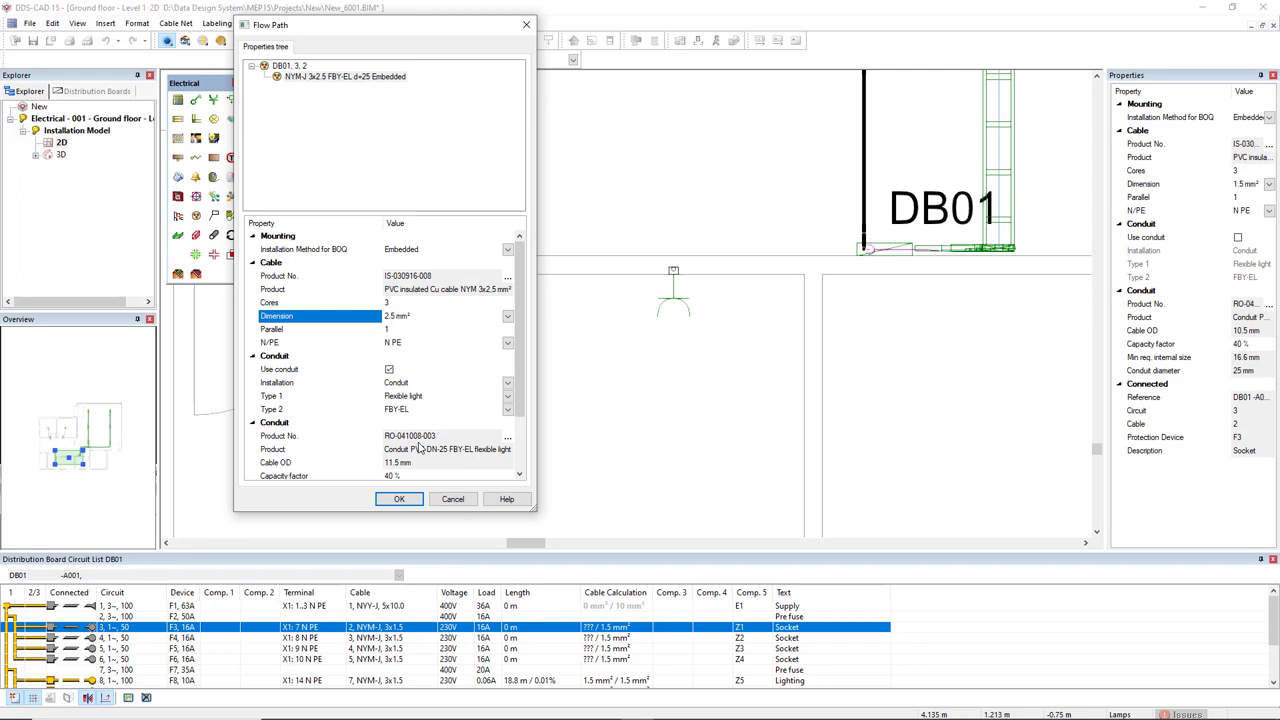
click(400, 499)
- Cable circuit 3 from DB01 to the first DB01.3 socket, then on to the second DB01.3 socket
scroll(886, 272, up, 2)
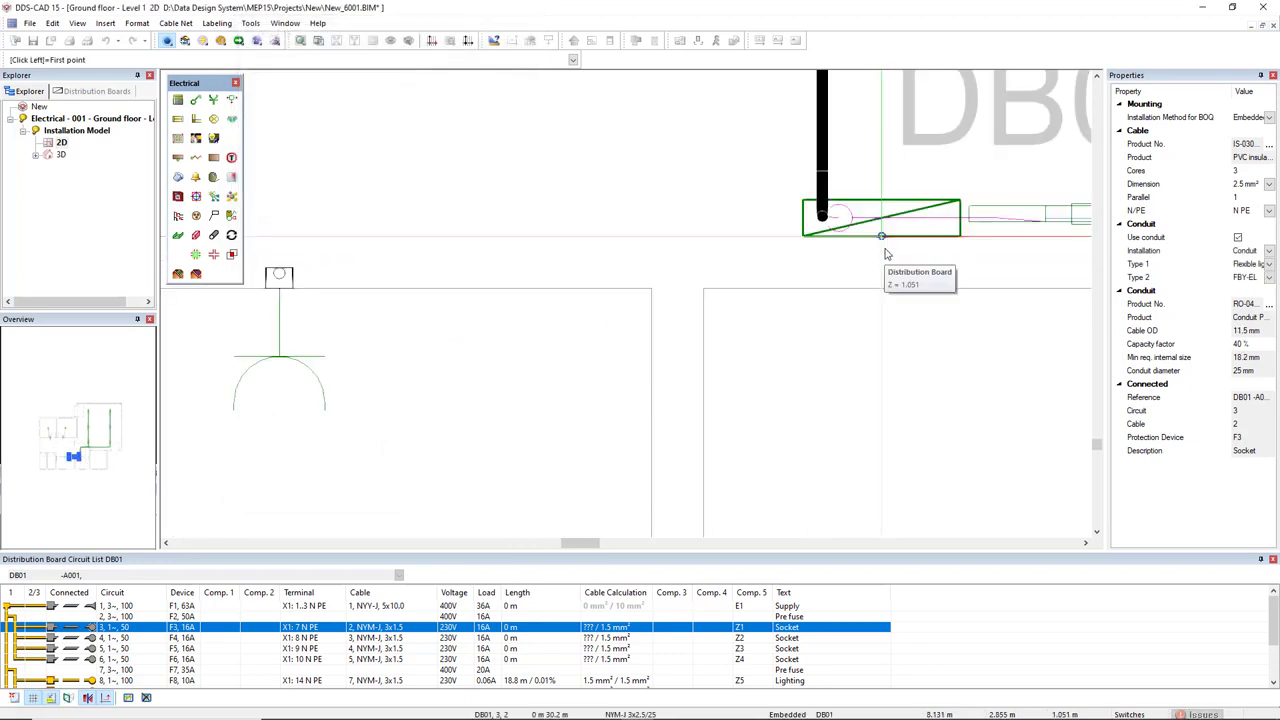
click(888, 262)
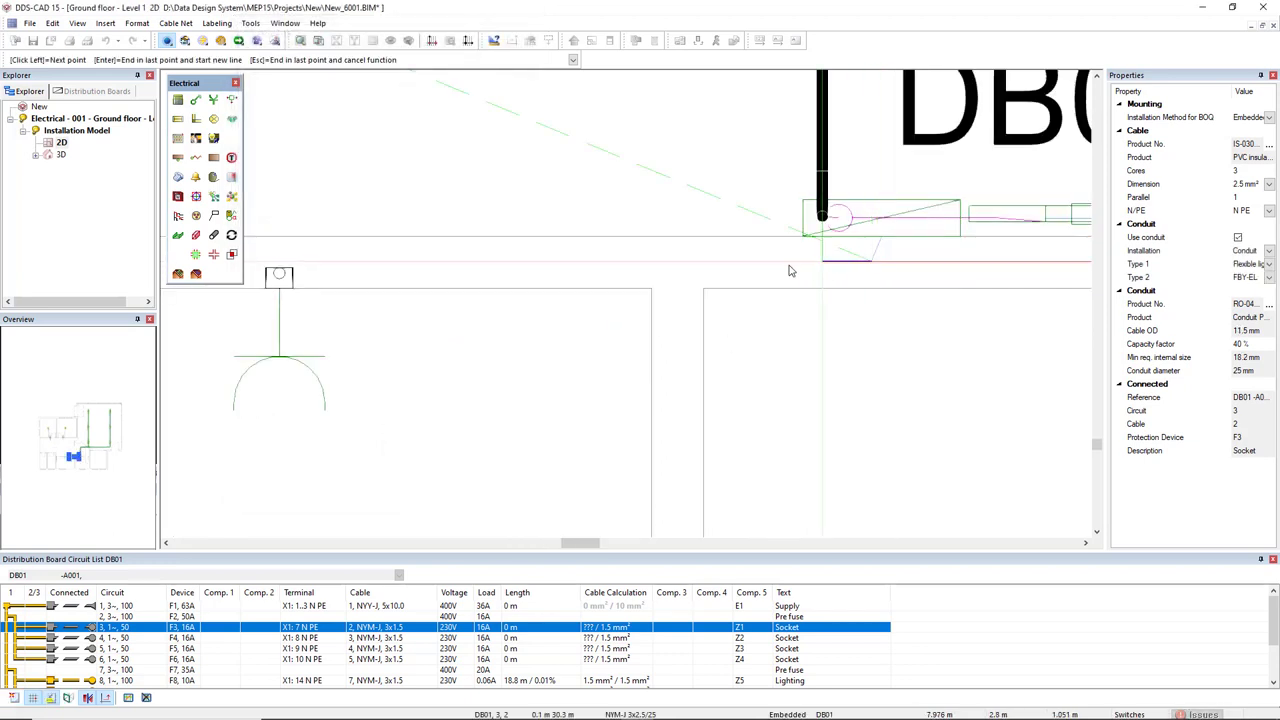
click(305, 284)
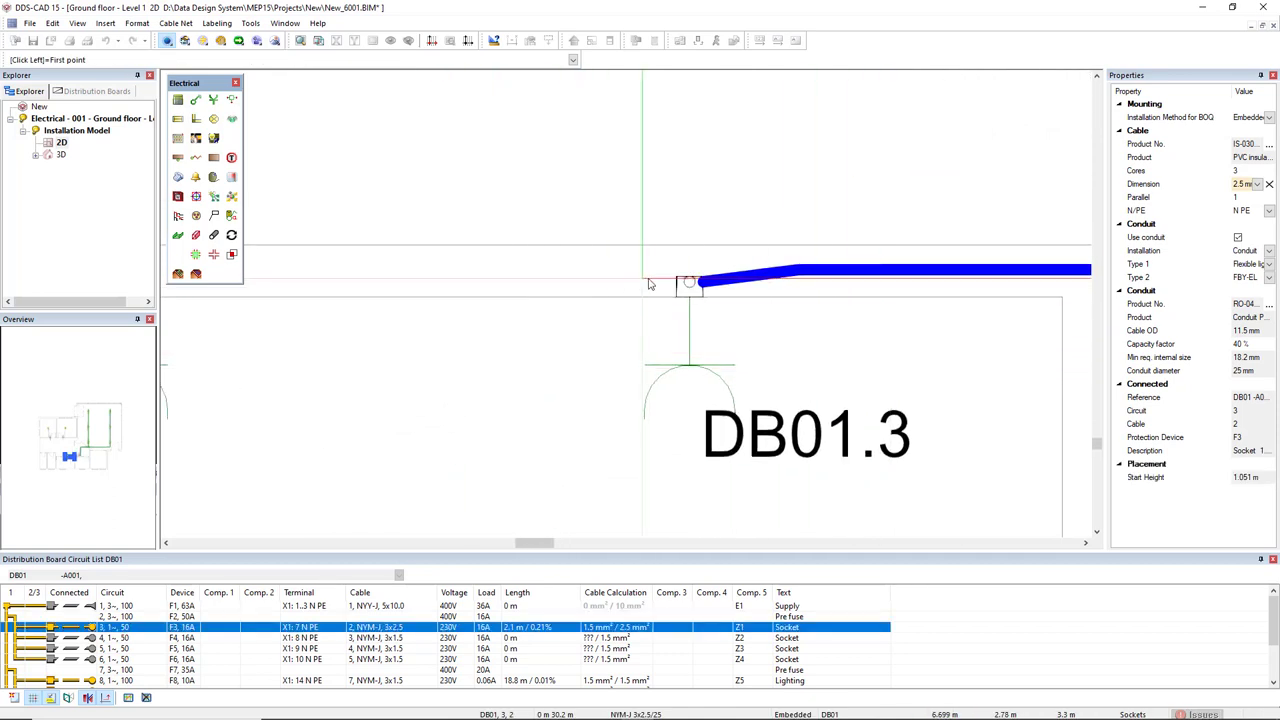
click(688, 284)
middle_drag(426, 316, 751, 294)
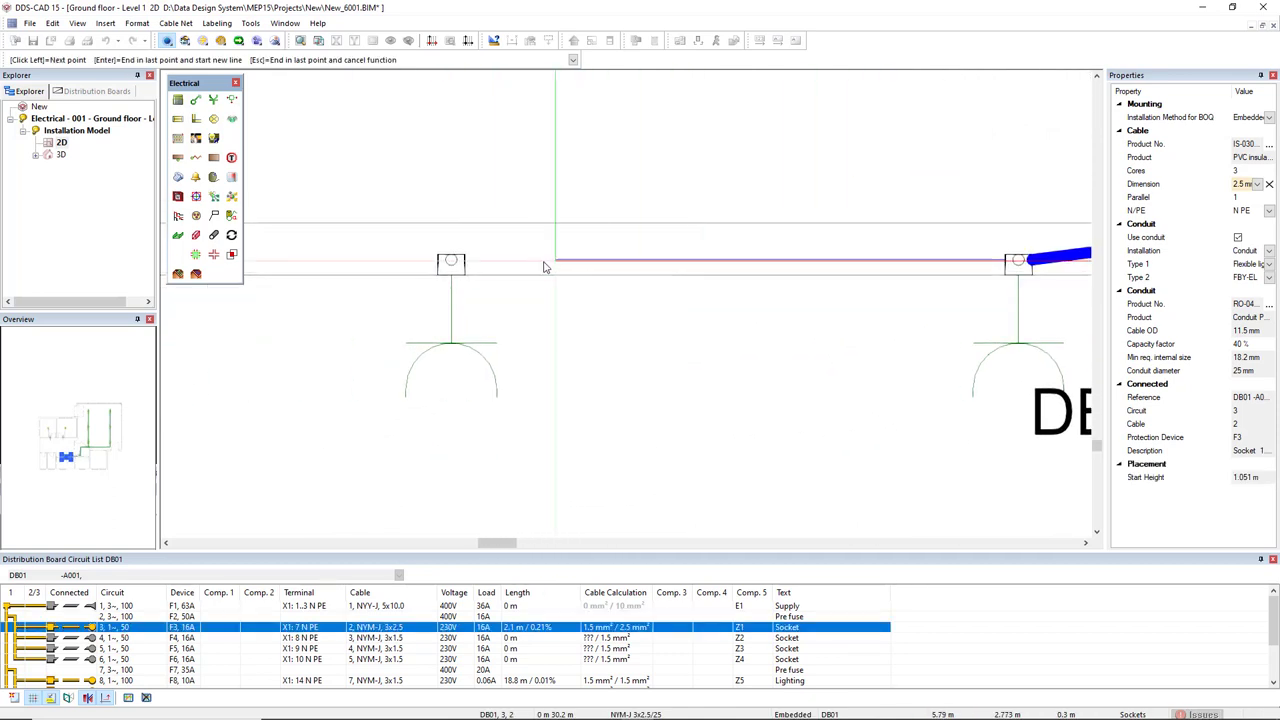
click(449, 265)
scroll(705, 418, down, 3)
middle_drag(705, 418, 623, 383)
key(Escape)
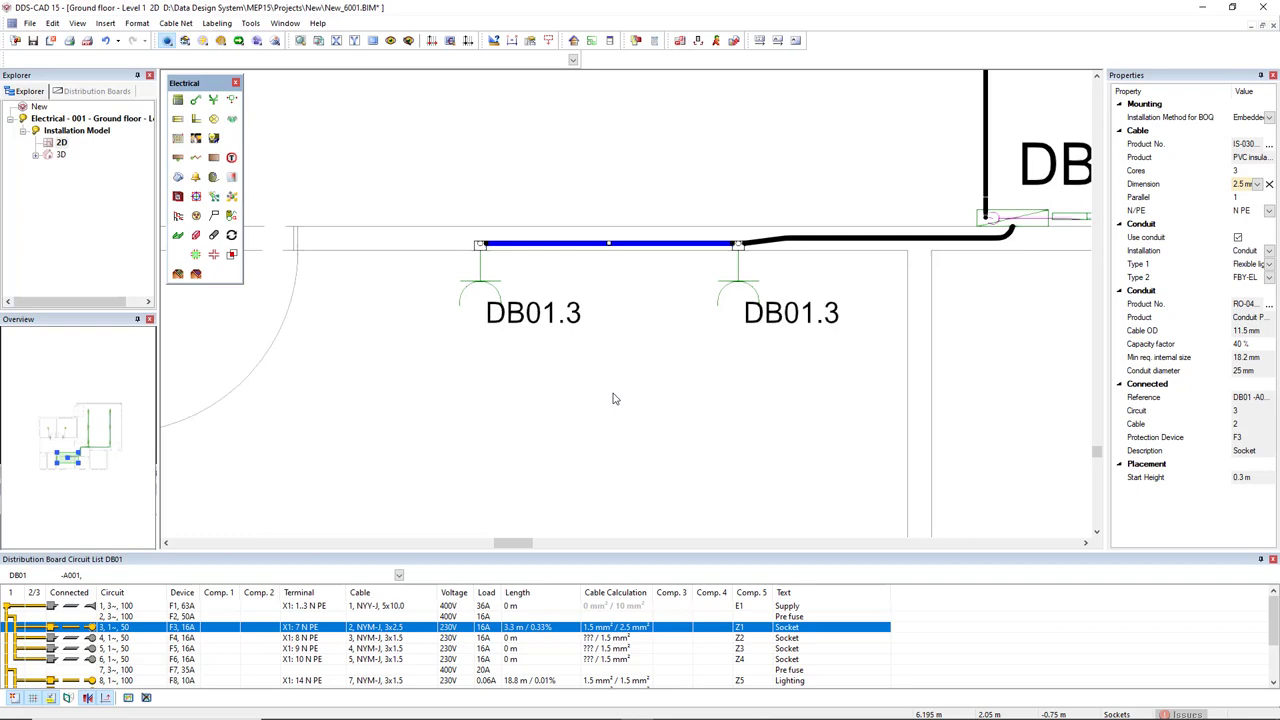
- Open and enlarge DB01's Circuit List, then open circuit 3's Cable Calculation cell
click(178, 103)
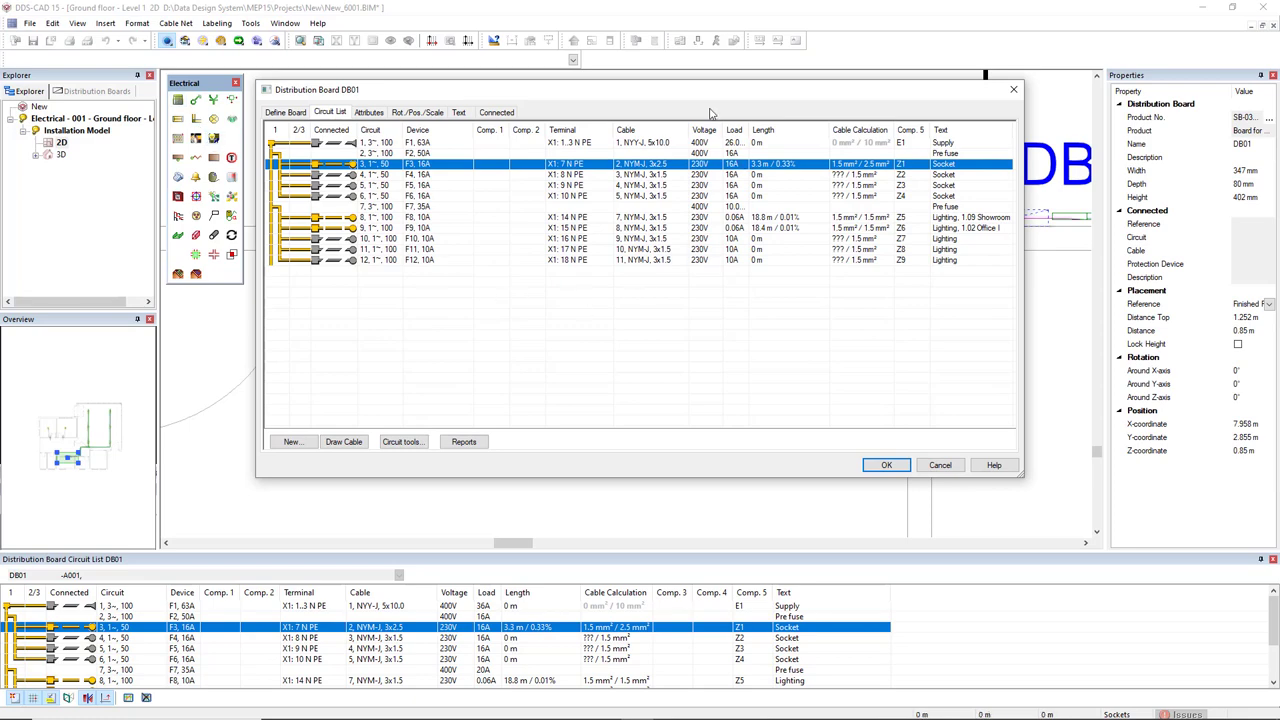
drag(635, 89, 553, 93)
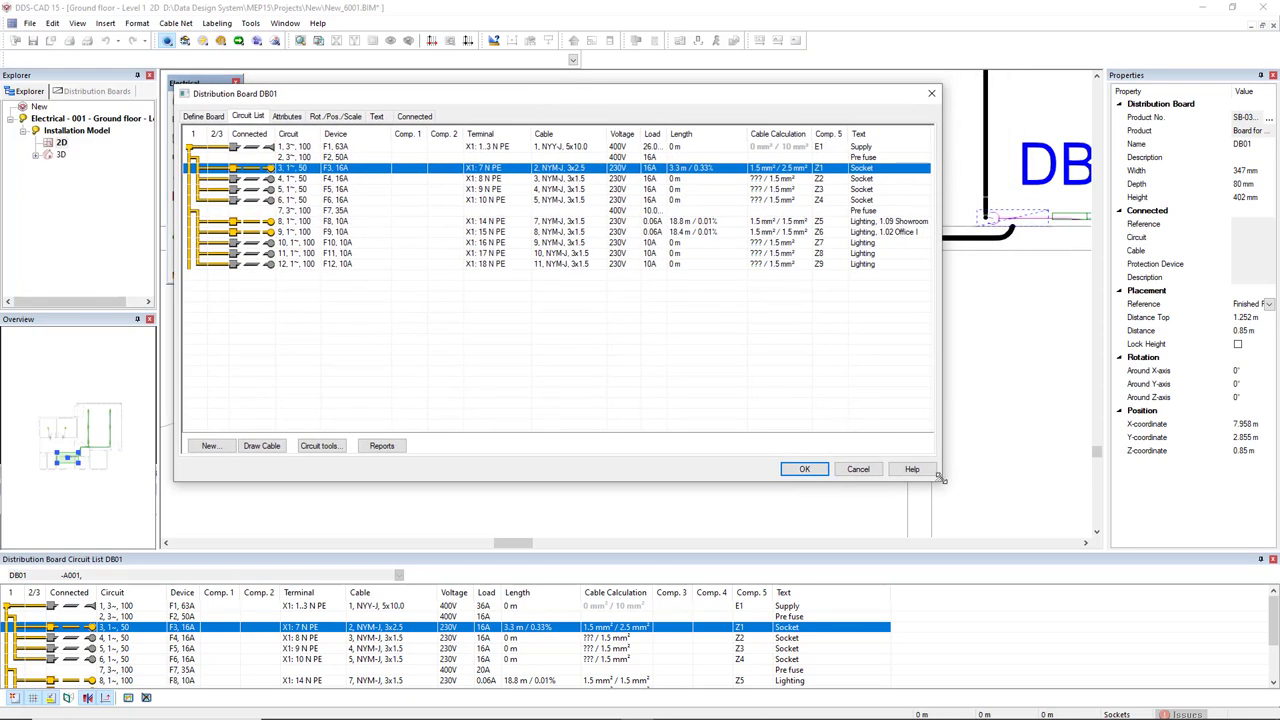
drag(940, 478, 1052, 497)
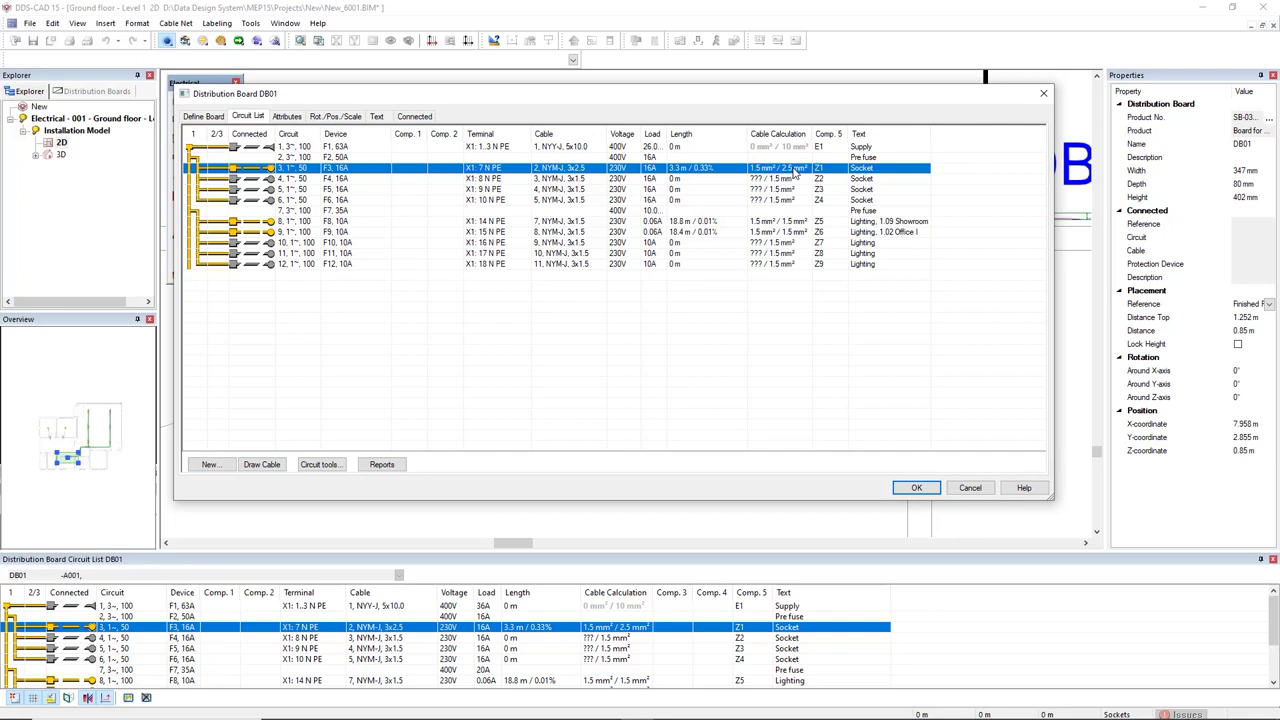
double_click(795, 170)
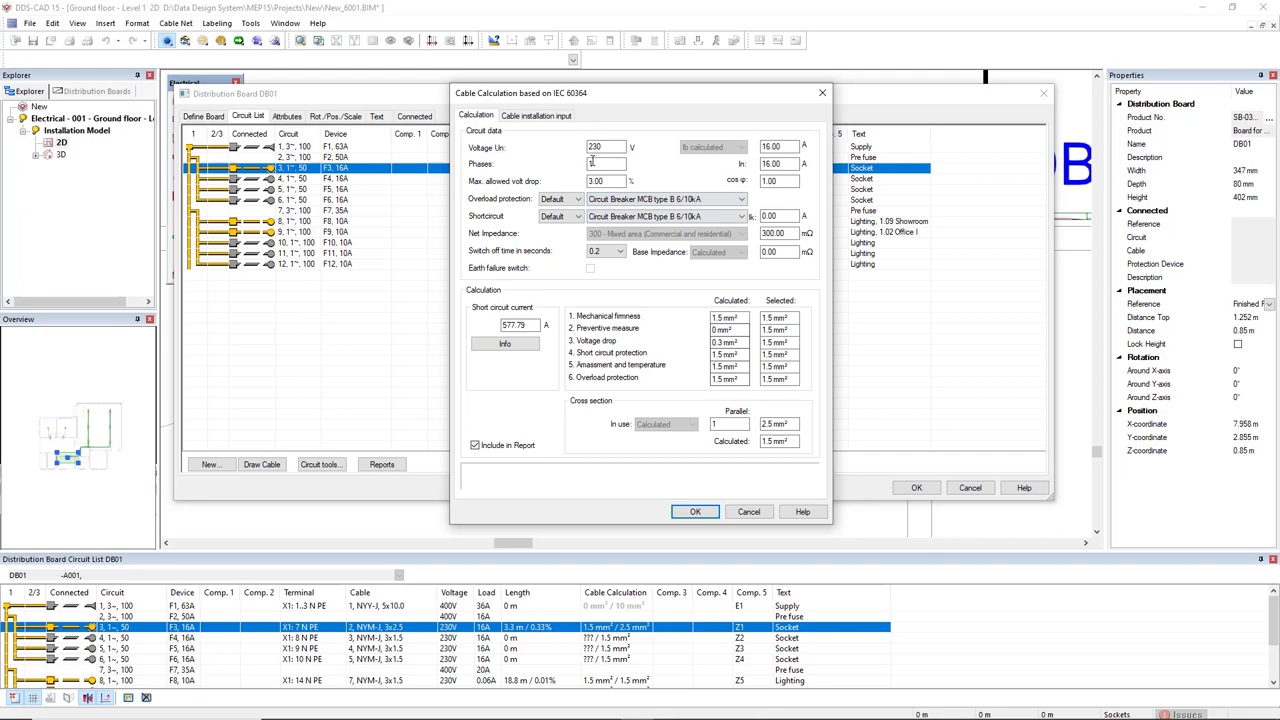
- Compare A2 conduit, In ground and On Cable Tray installation for circuit 3, then cancel without saving
click(556, 117)
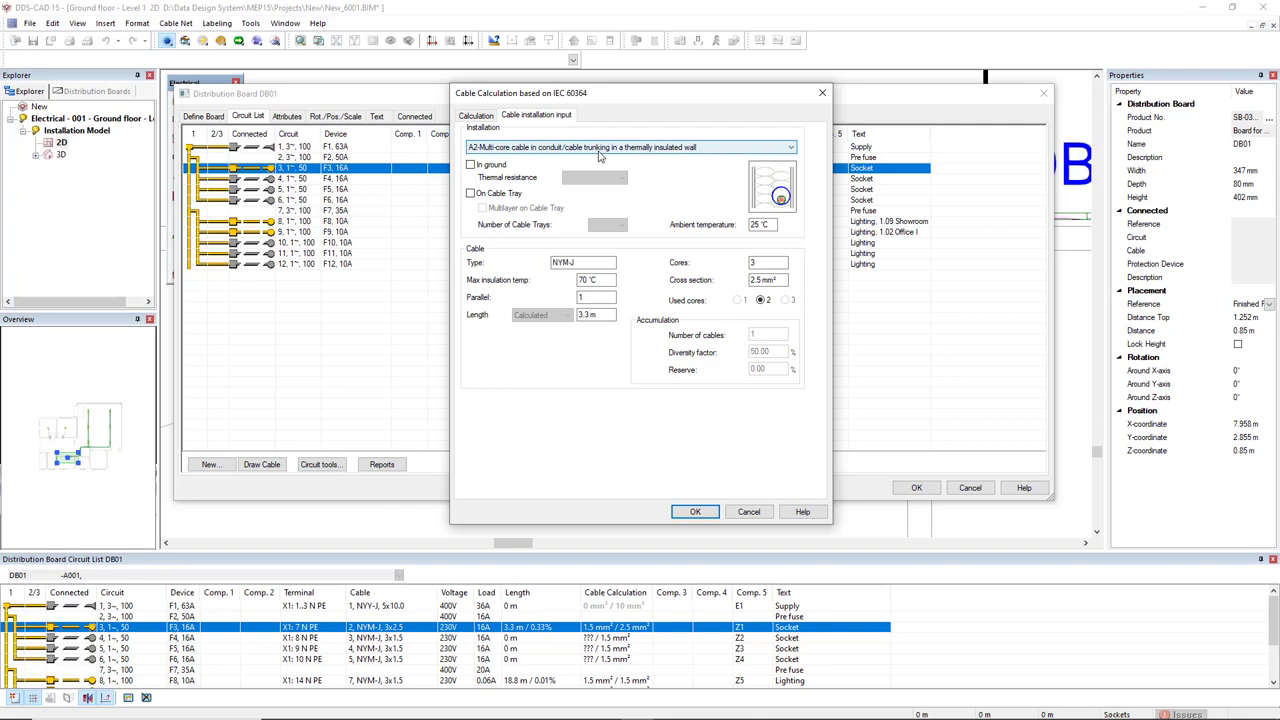
click(600, 148)
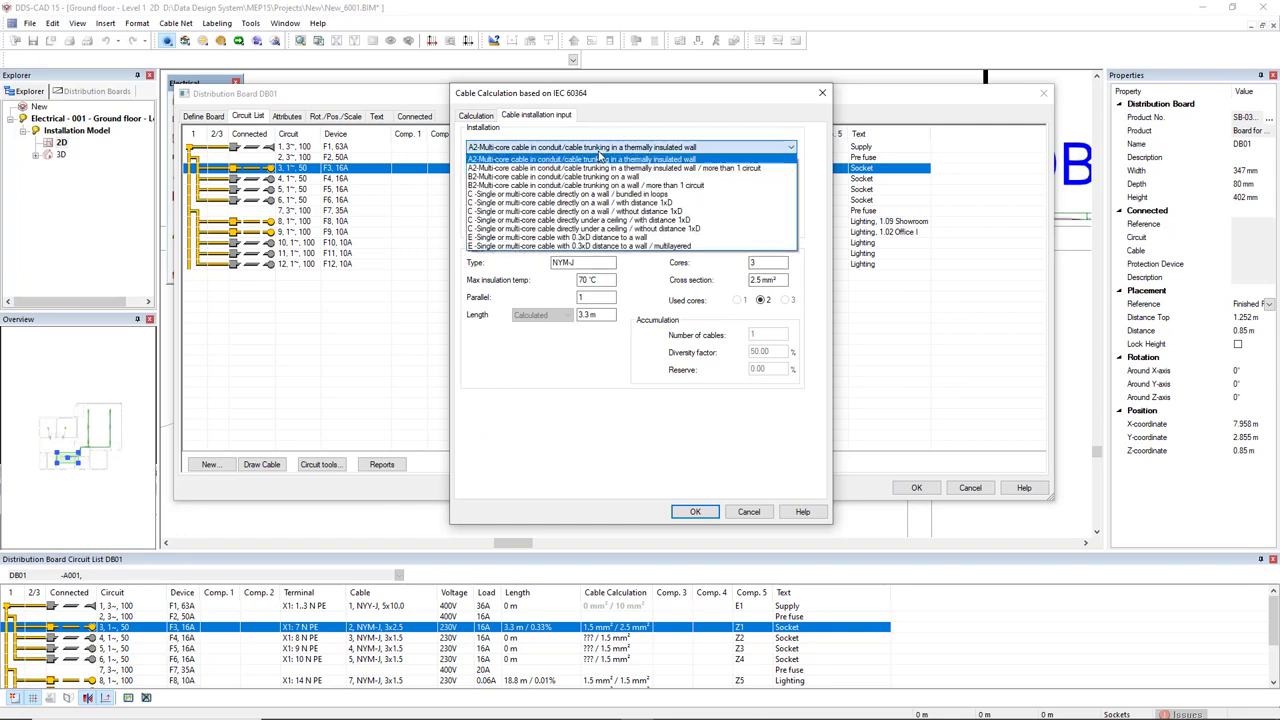
click(600, 158)
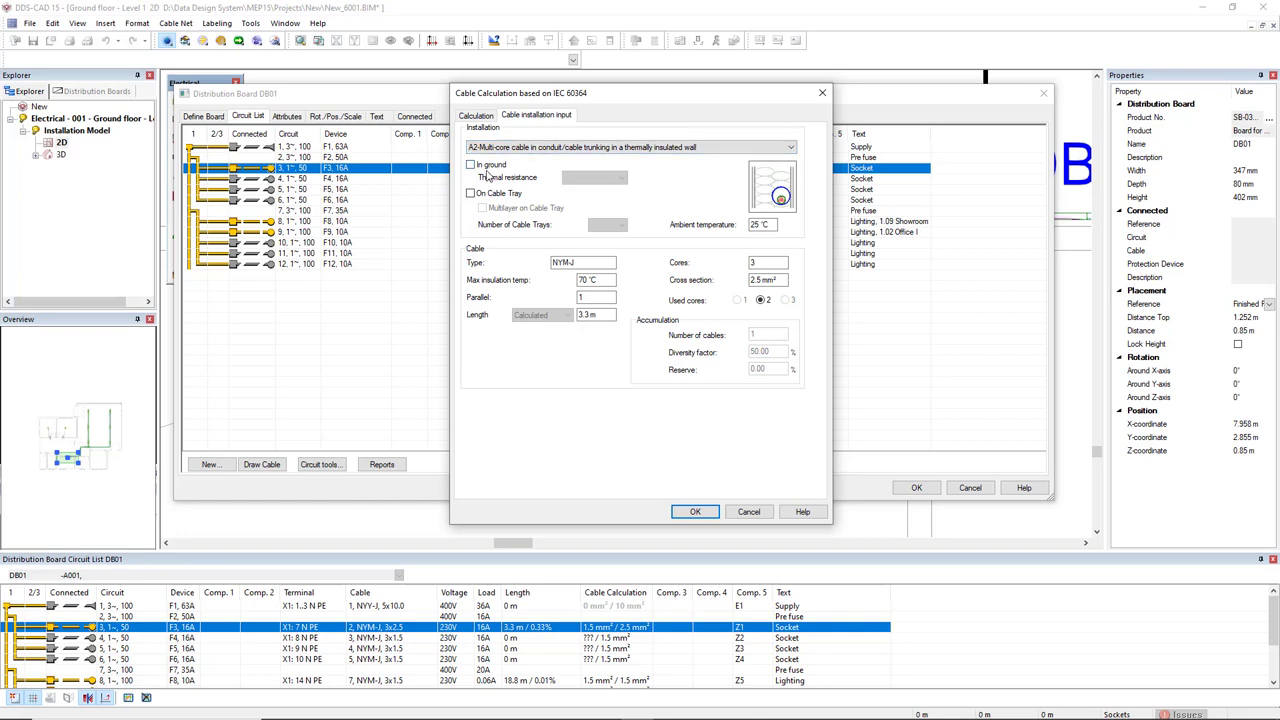
click(471, 165)
click(470, 194)
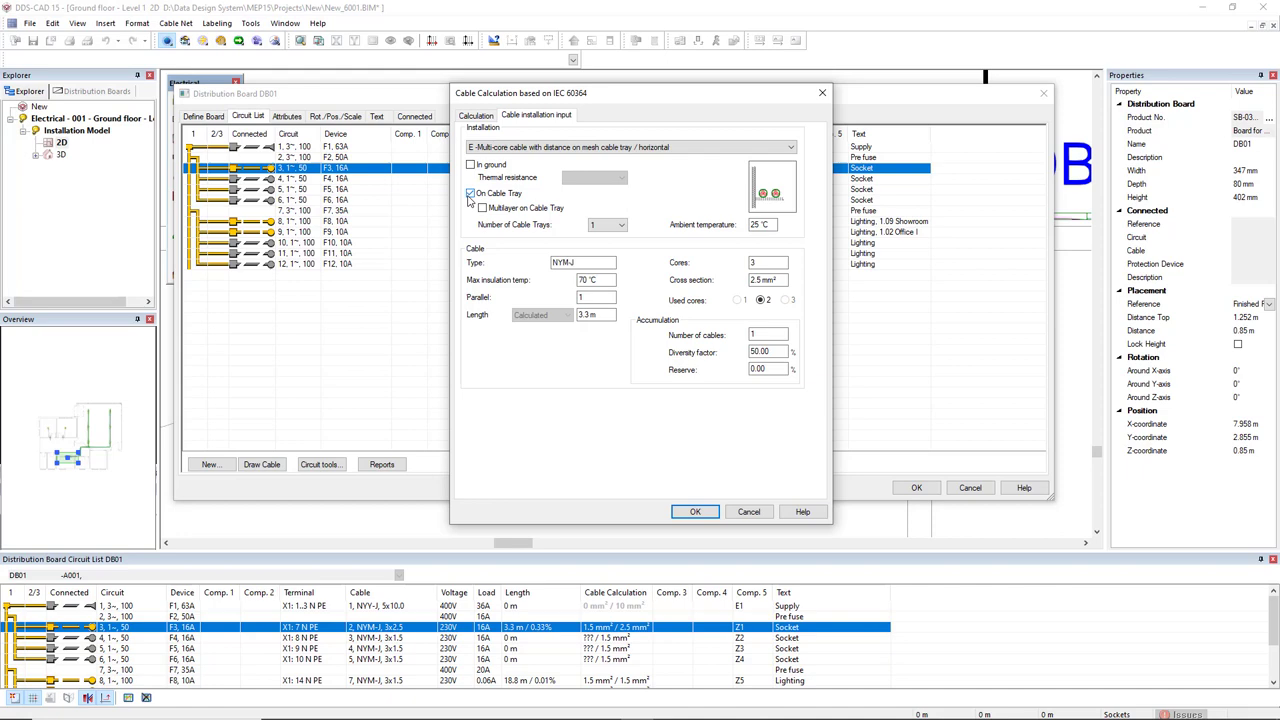
click(748, 512)
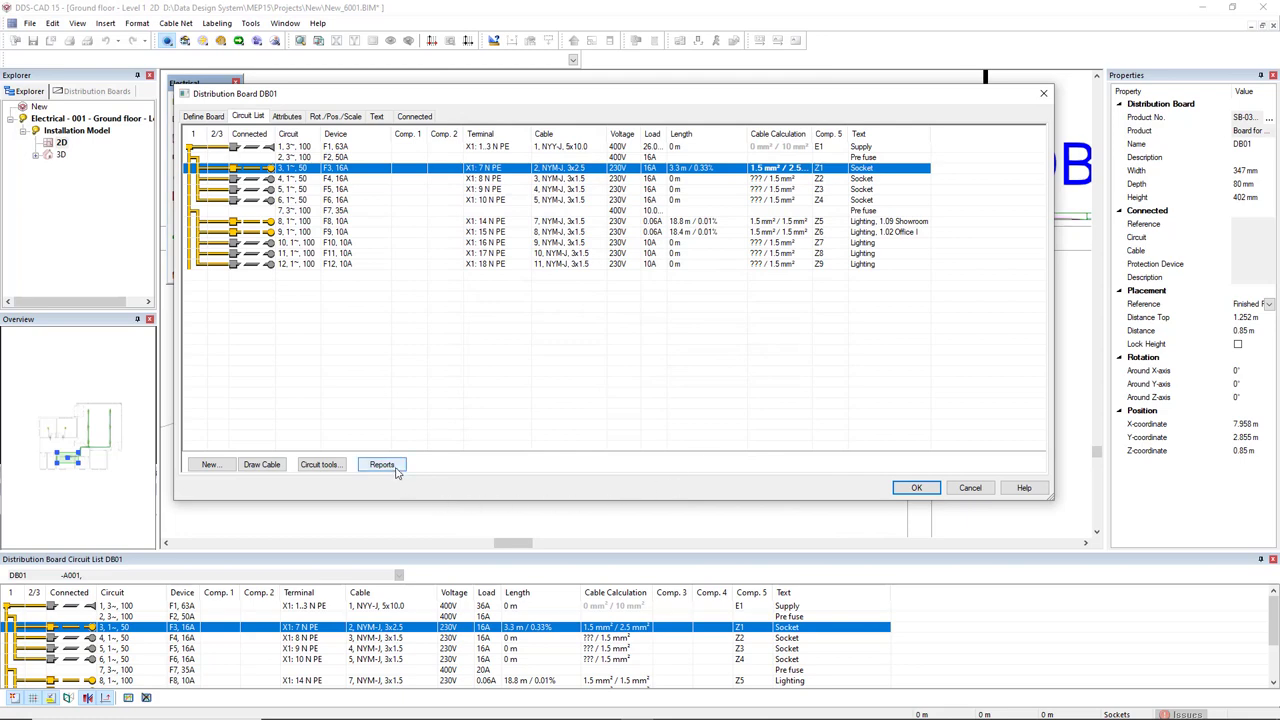
- Open Reports for A001 DB01 and maximize the Reports window
click(396, 471)
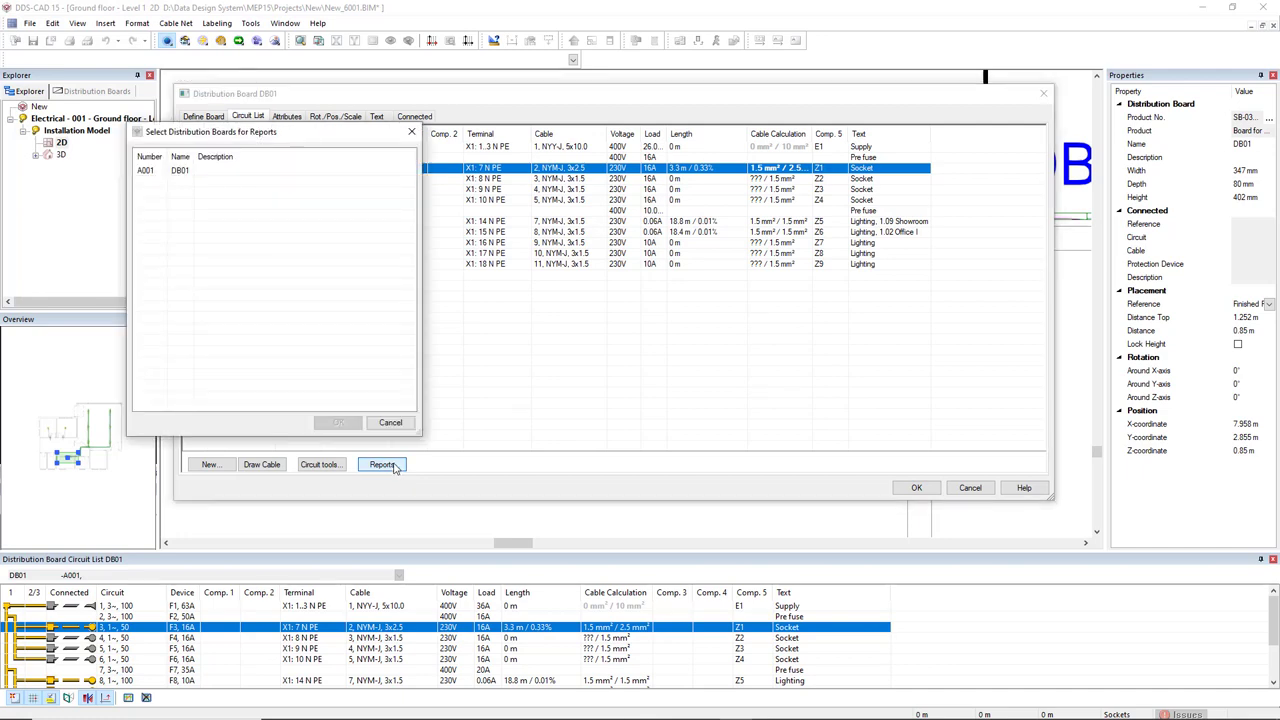
click(179, 170)
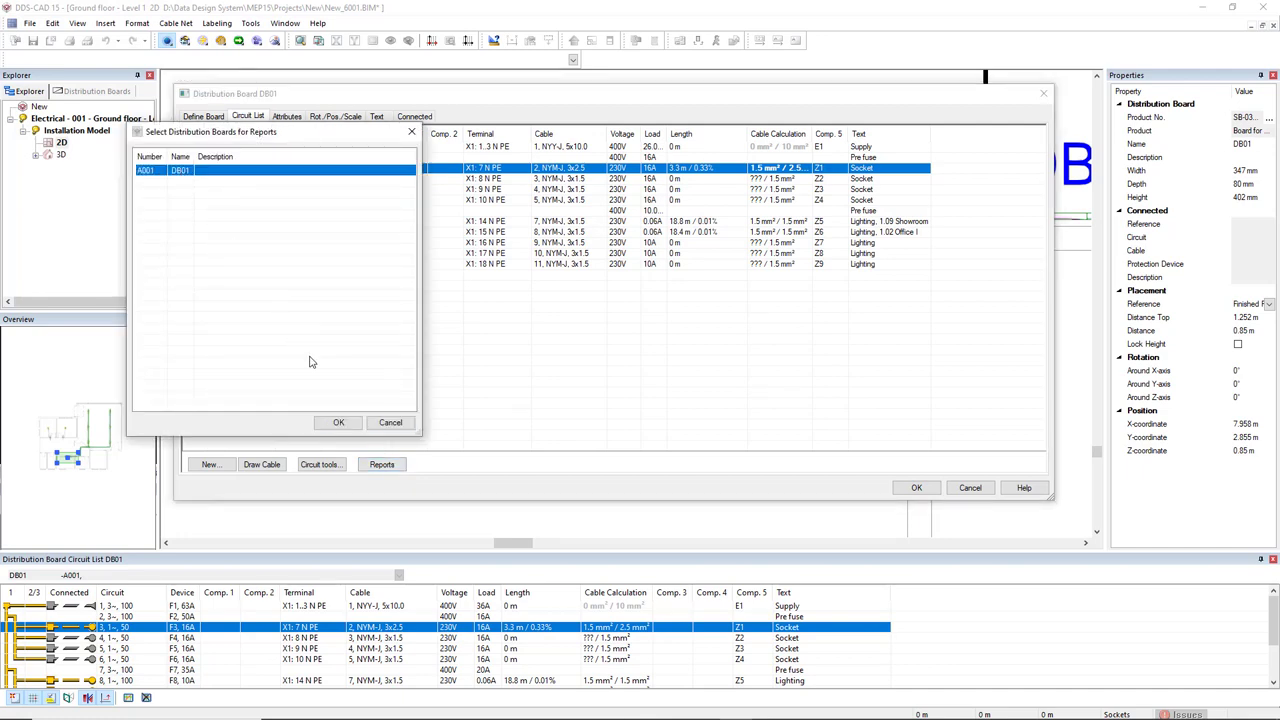
click(352, 426)
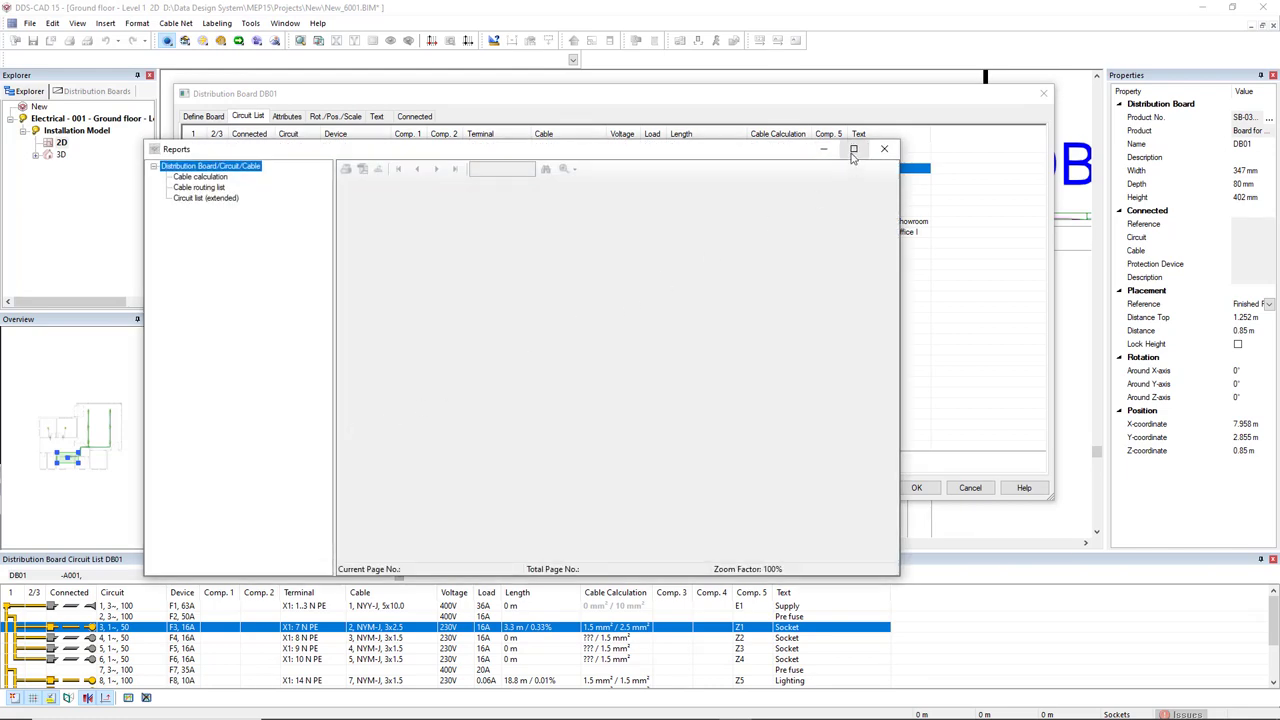
click(853, 152)
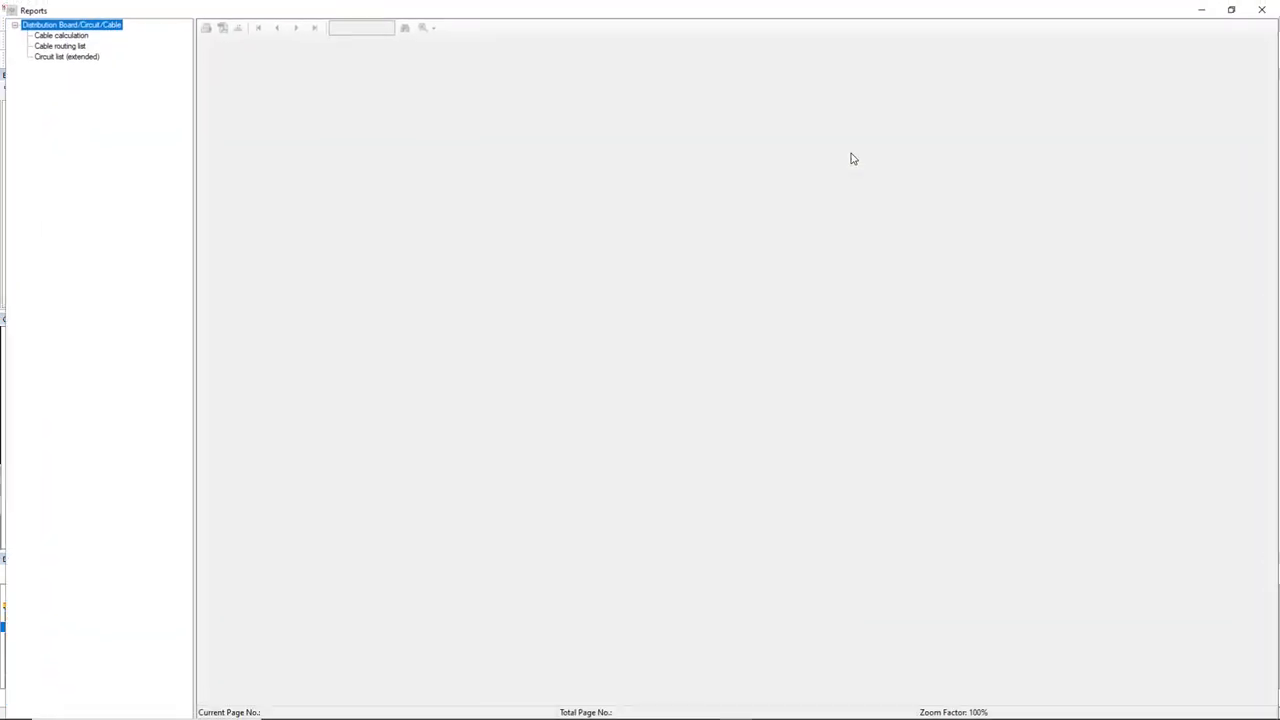
- Build the Cable calculation report with cover page, detailed calculation and list, showing circuit 3 on page 2
click(44, 36)
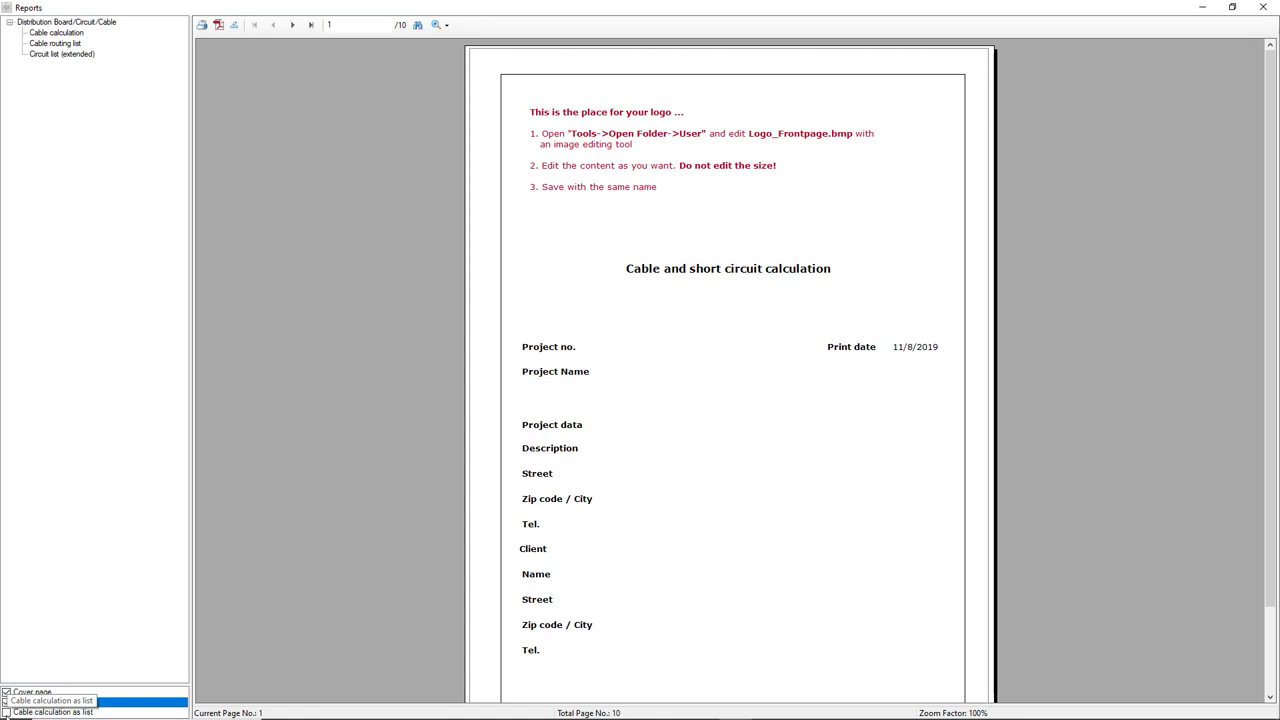
click(6, 712)
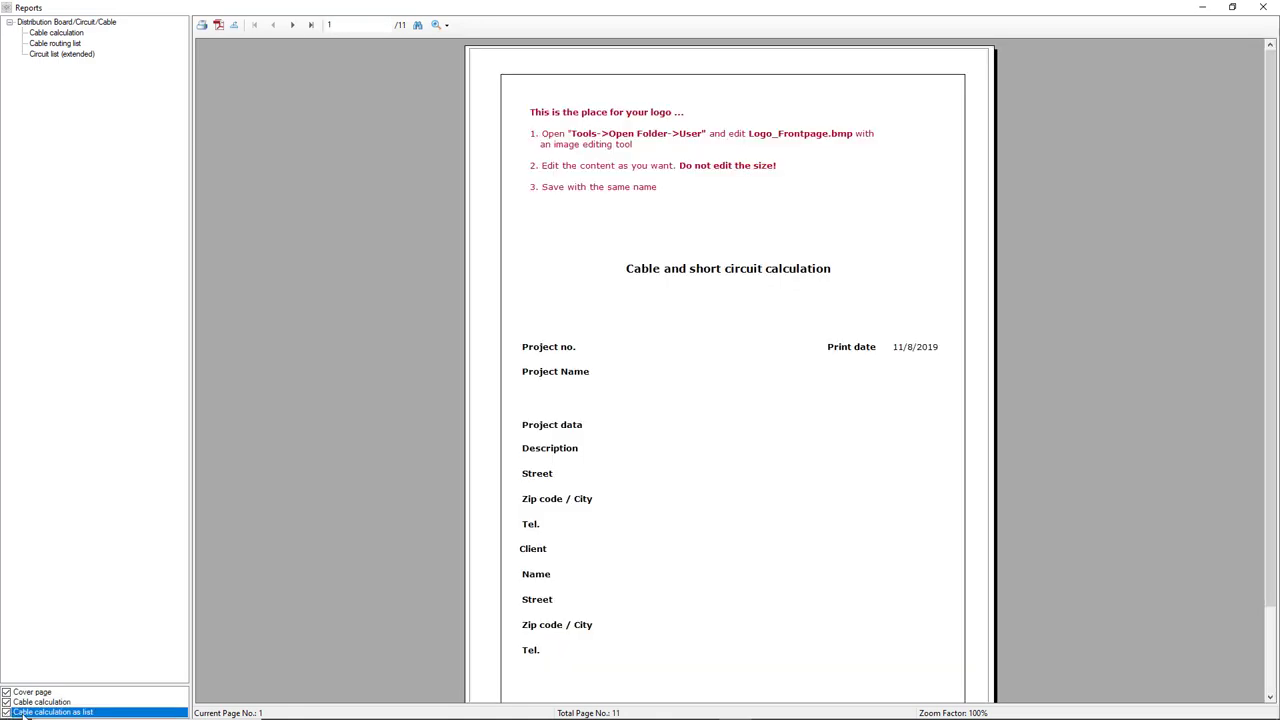
click(6, 702)
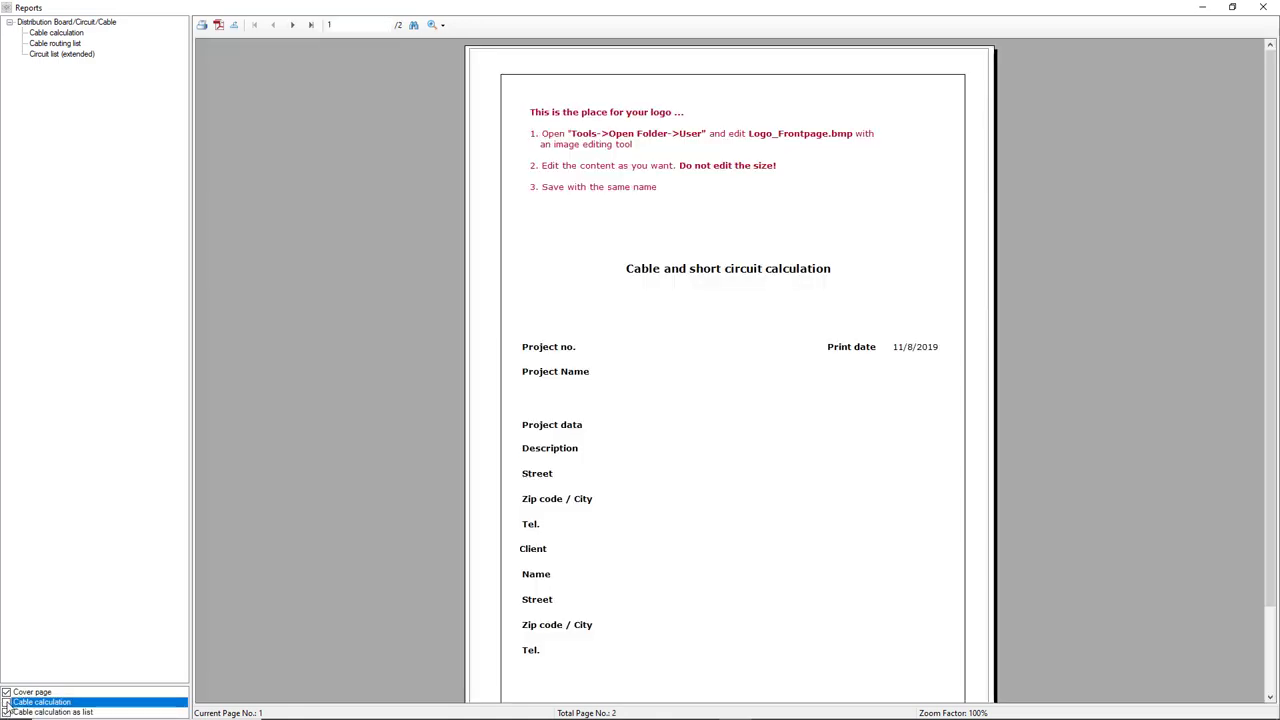
click(292, 24)
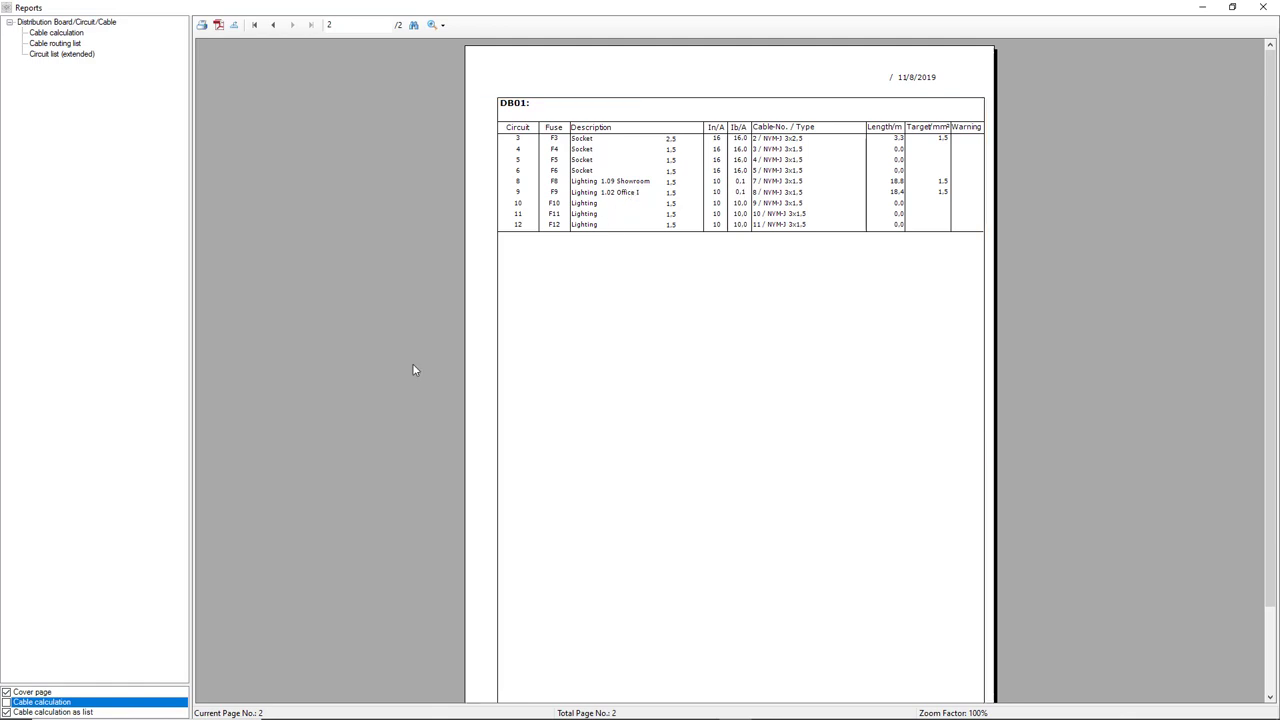
click(6, 710)
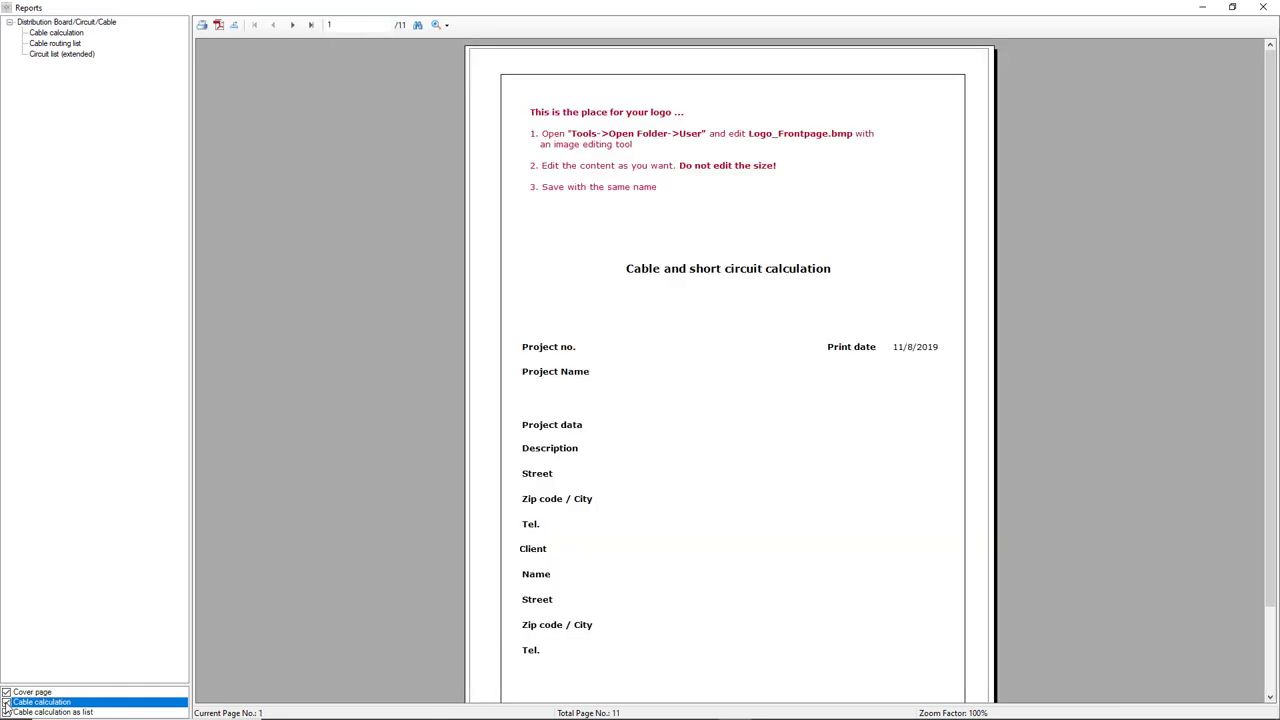
click(292, 24)
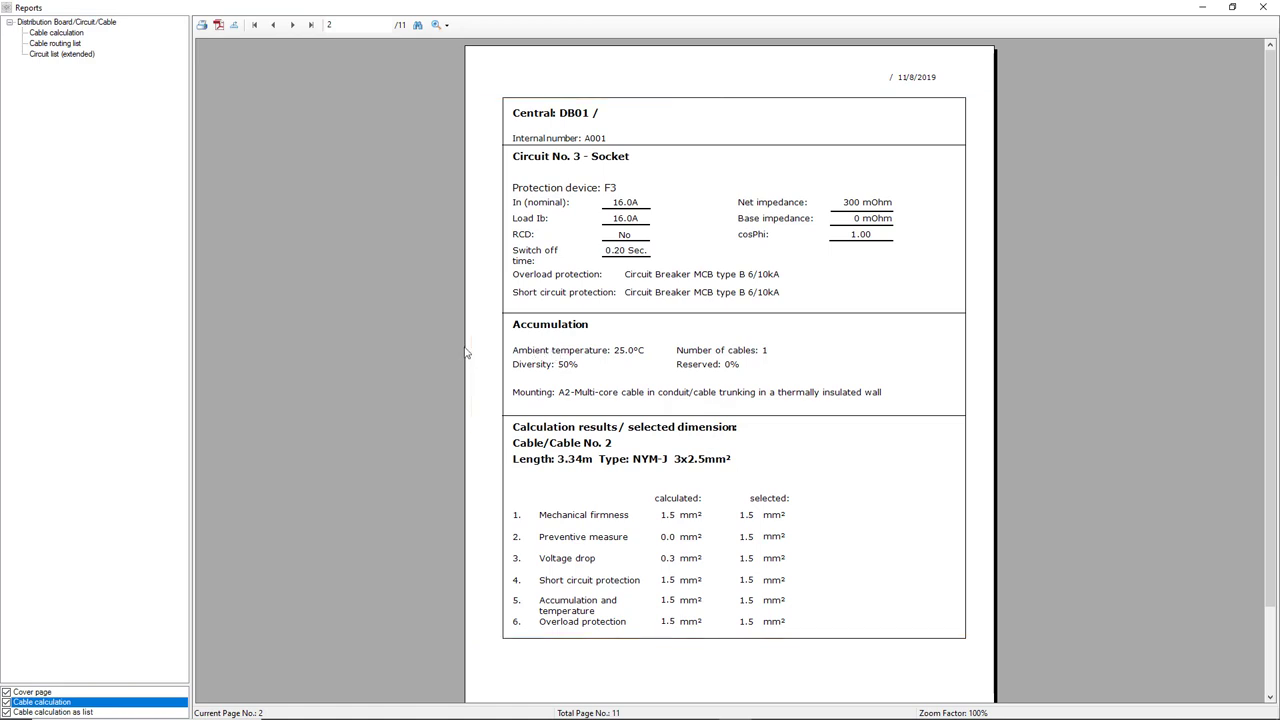
- Tick the Circuit list (extended) report and view its page 2 with DB01's twelve circuits
click(62, 55)
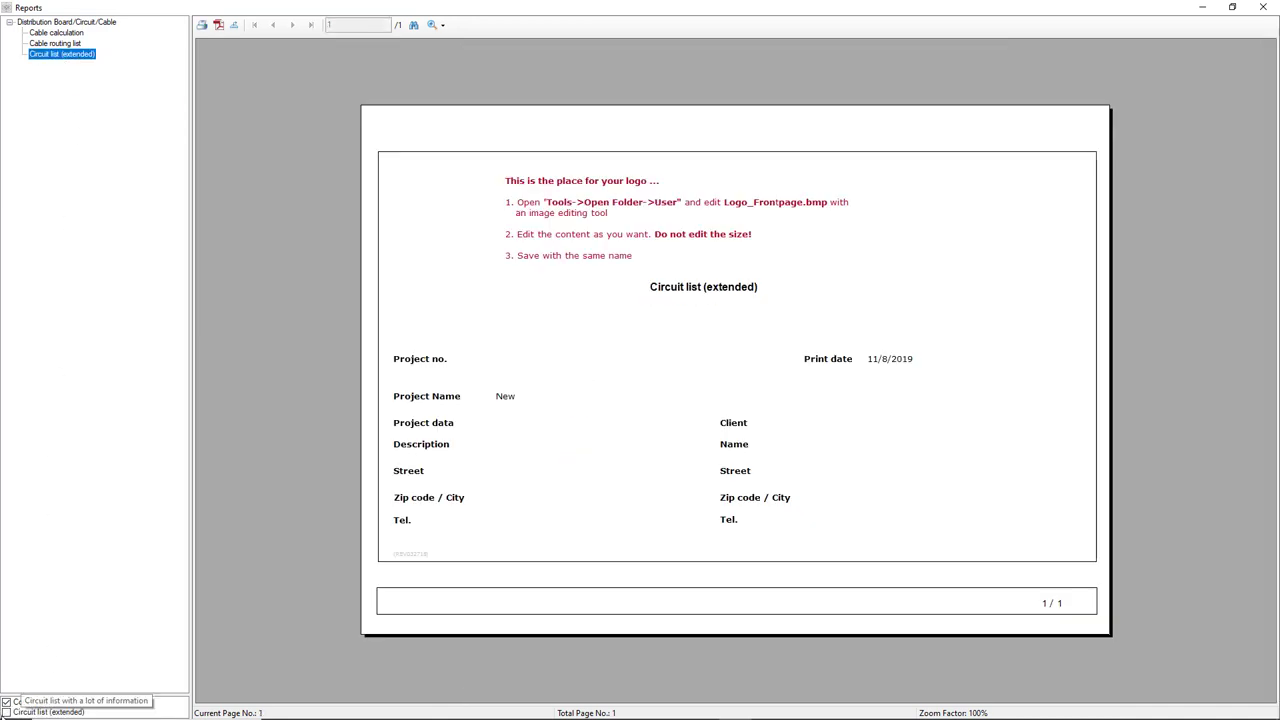
click(6, 712)
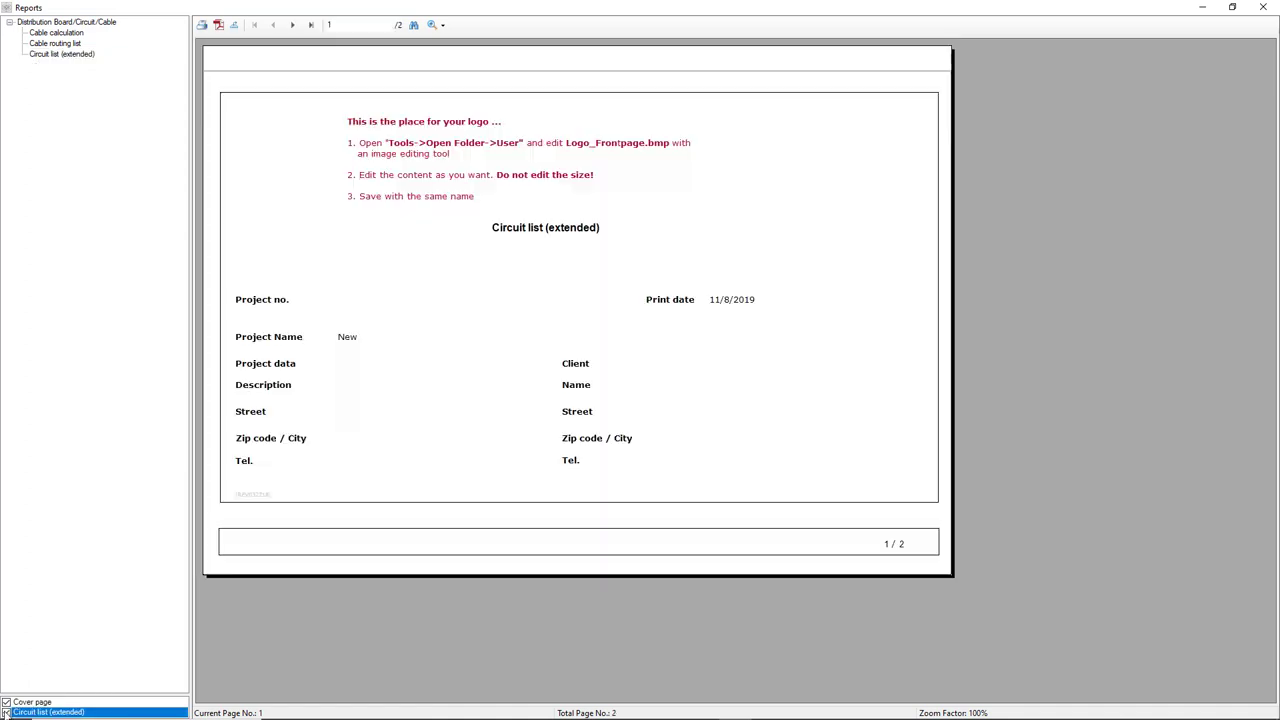
click(294, 26)
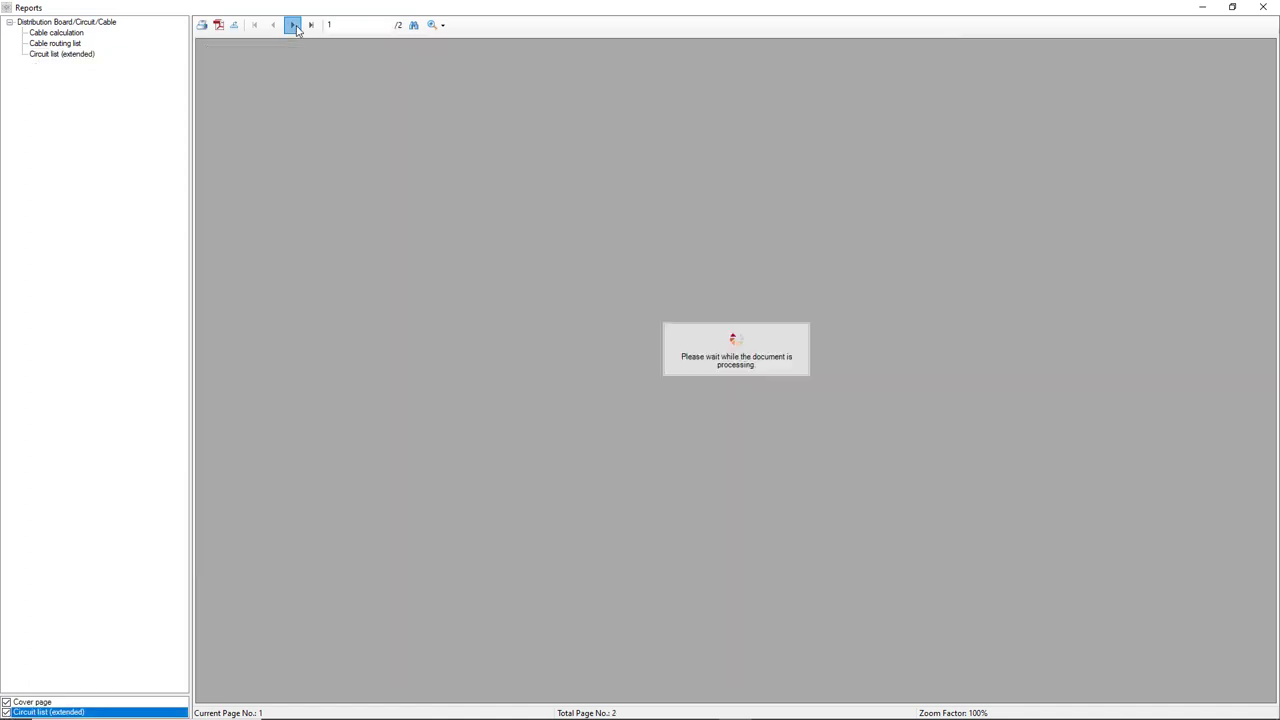